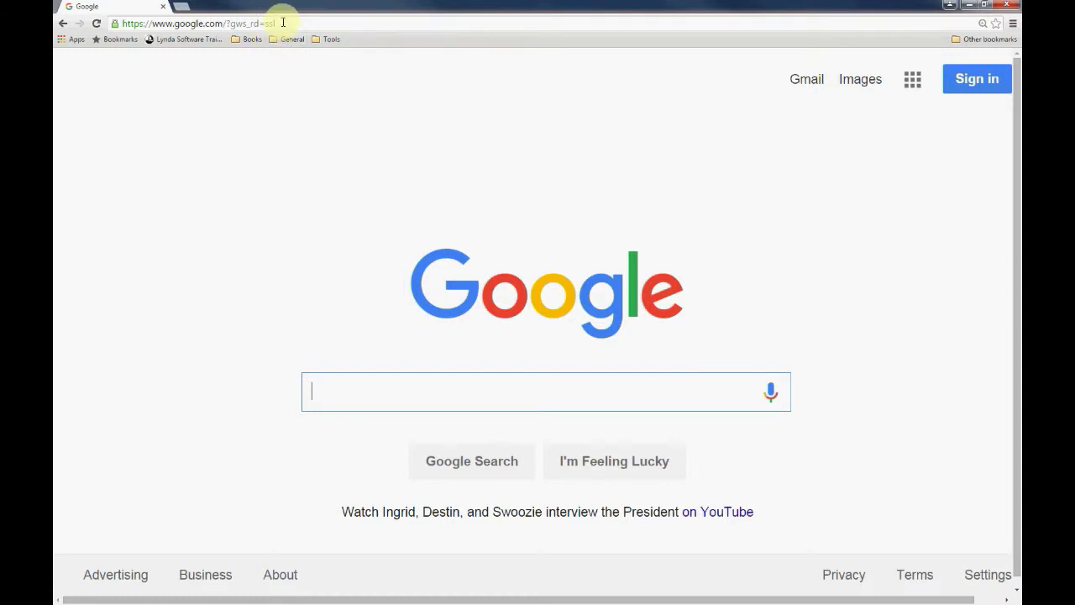
Go to ubuntu.com/download in Chrome and scroll through the download options
click(283, 23)
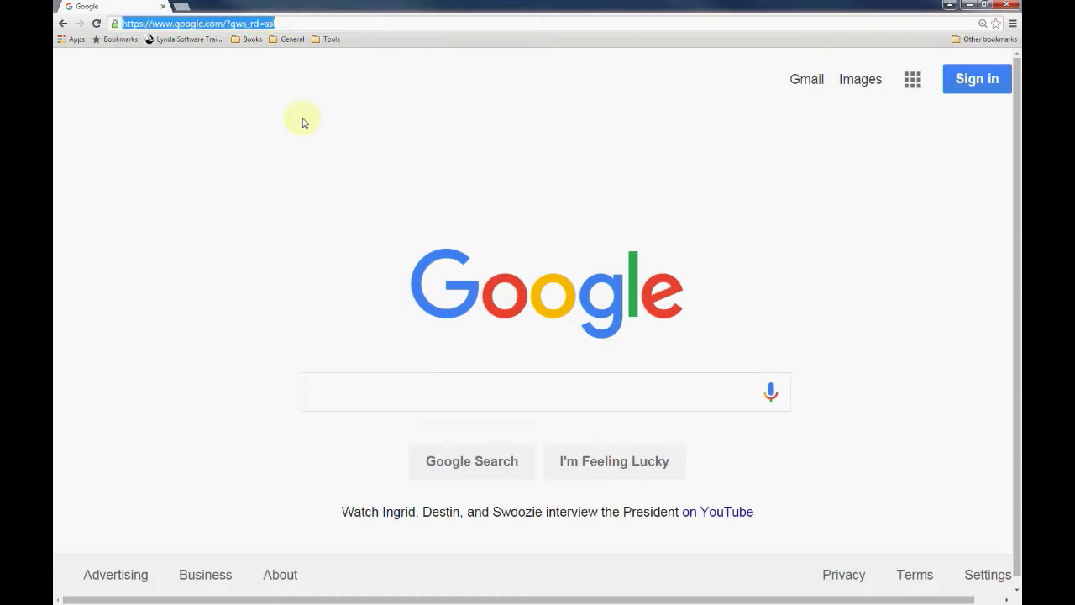
text(ubu)
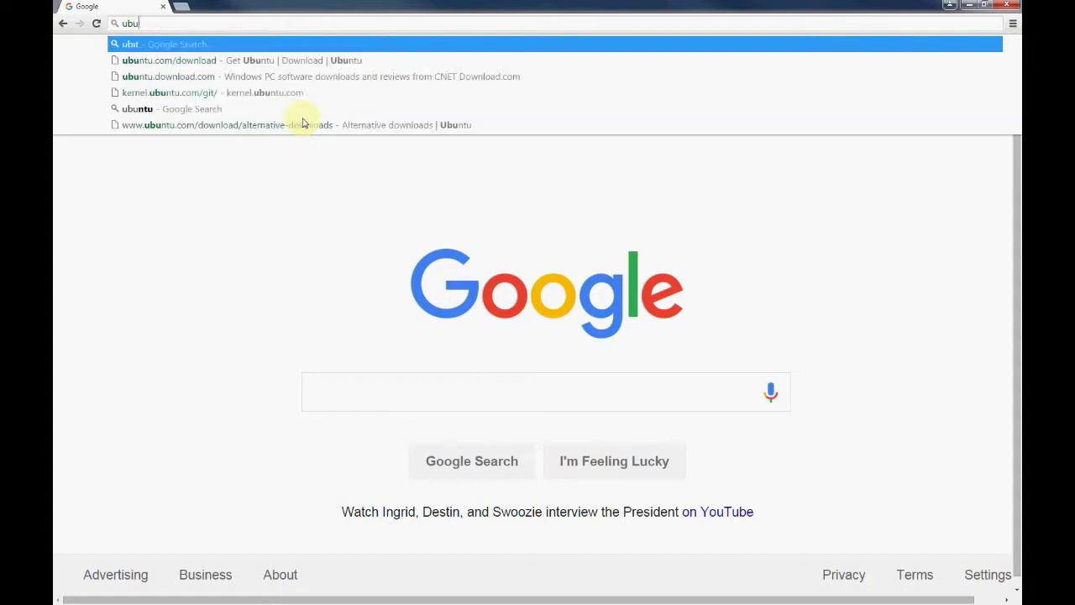
text(ntu.com/)
key(Return)
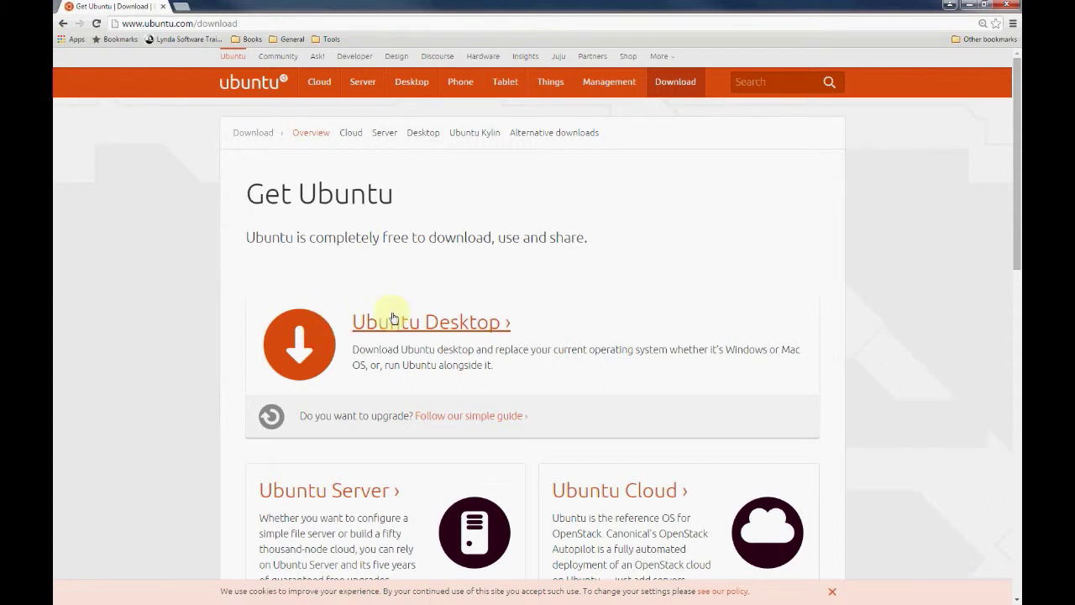
scroll(429, 354, down, 1)
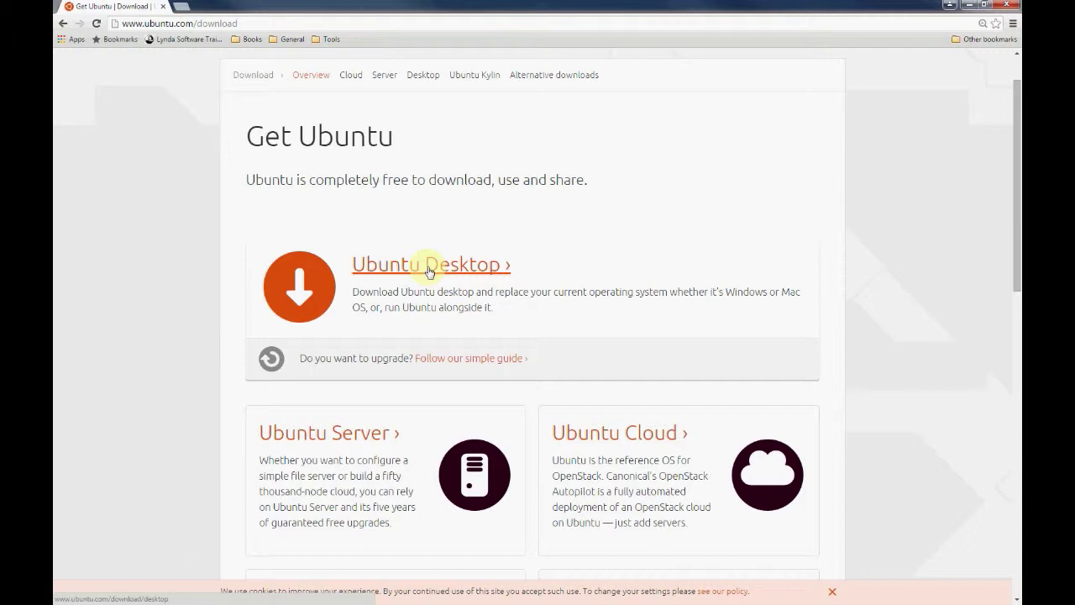
Open the Ubuntu Desktop download page and request the 64-bit Ubuntu 15.10 image
click(429, 270)
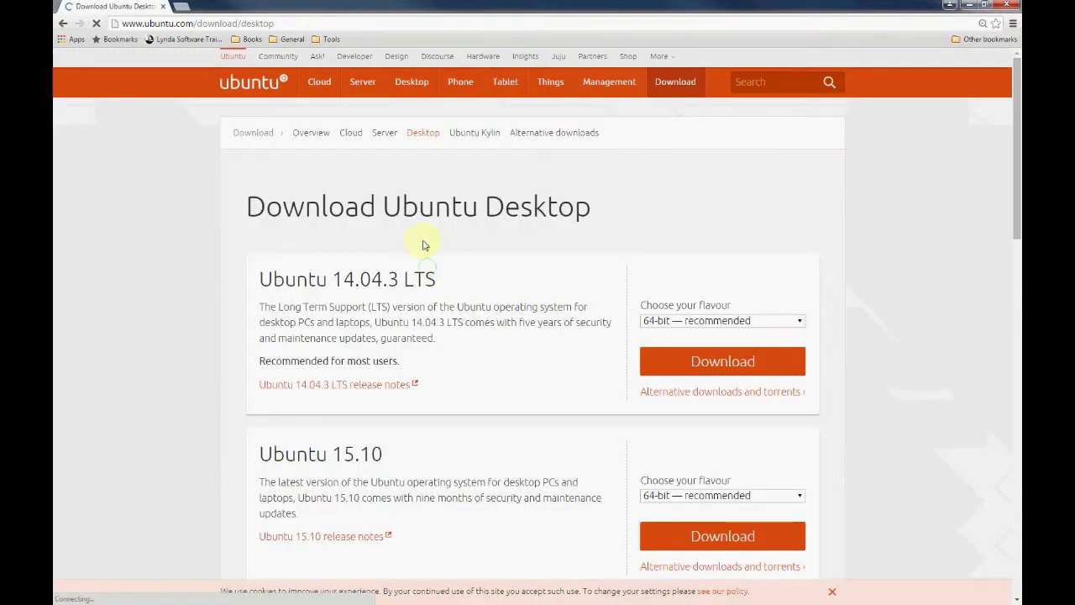
scroll(420, 276, down, 1)
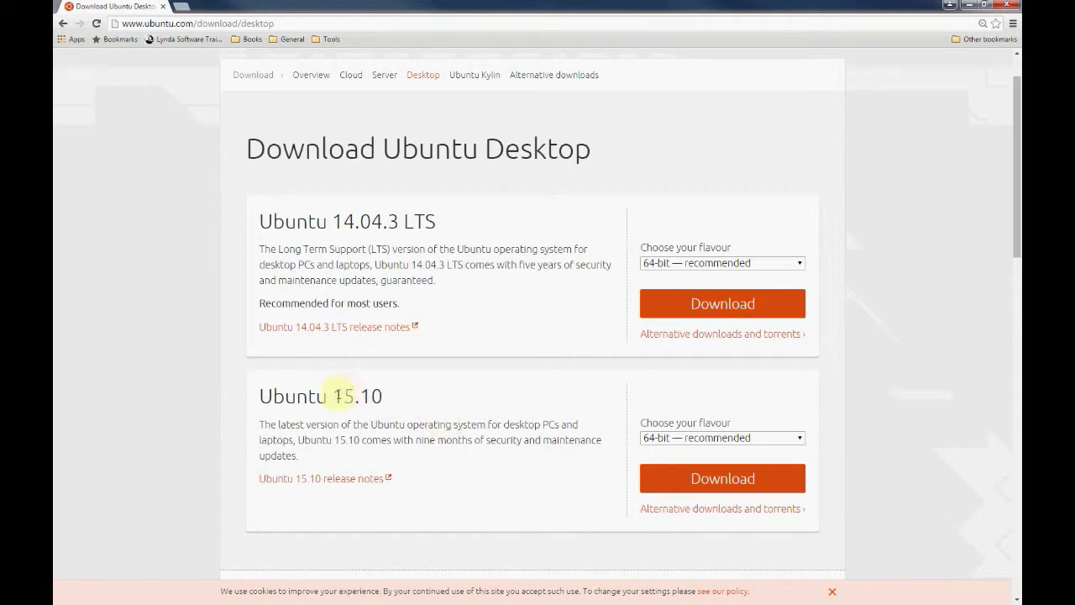
drag(334, 396, 394, 396)
triple_click(350, 395)
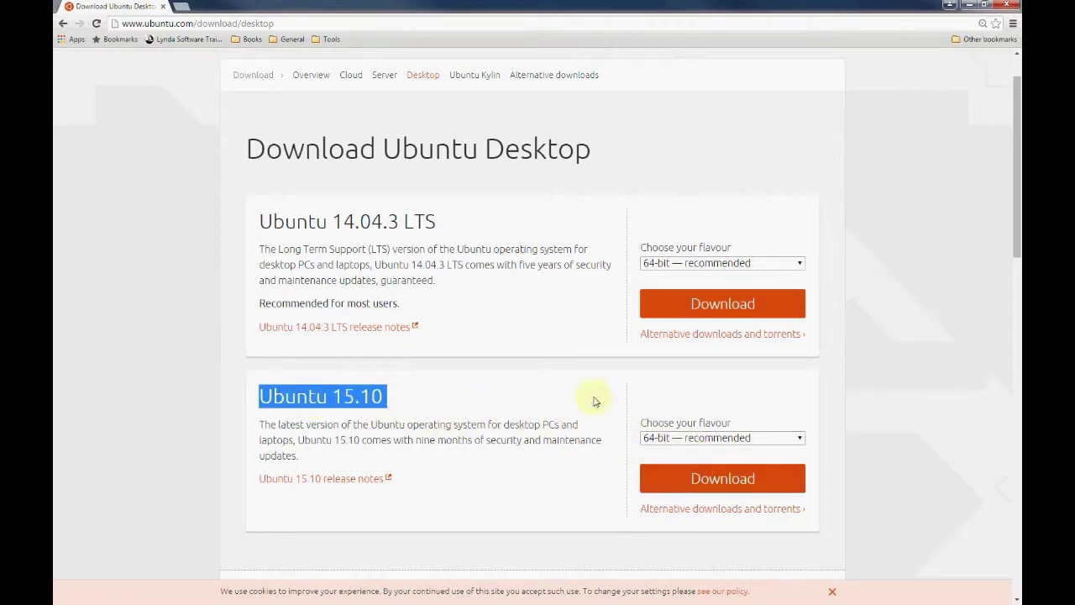
click(686, 484)
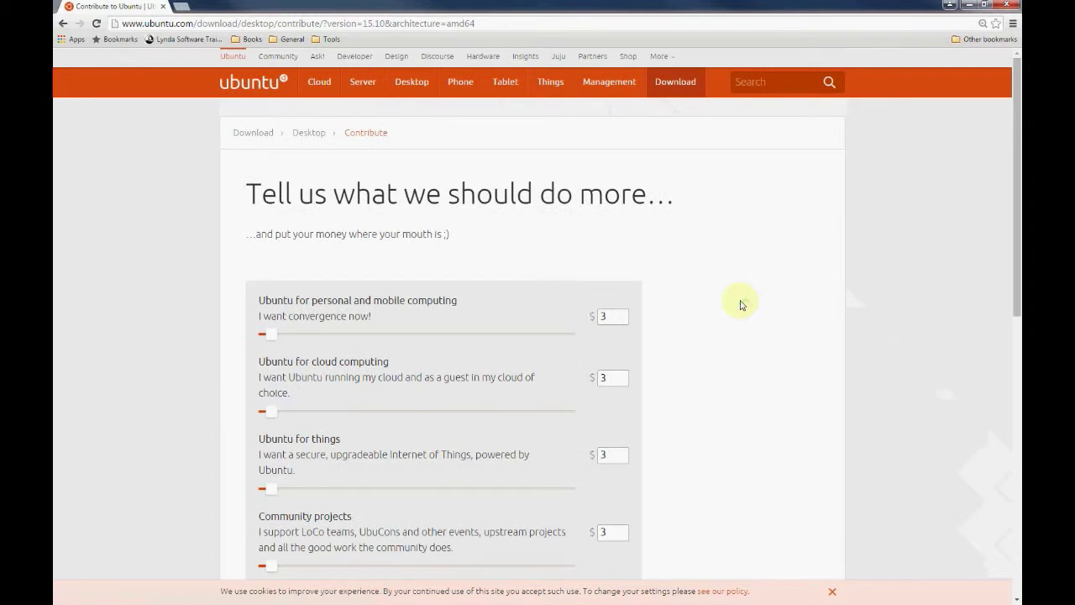
Set the personal, cloud, things, community and Canonical tip contributions to 0
double_click(622, 314)
double_click(610, 317)
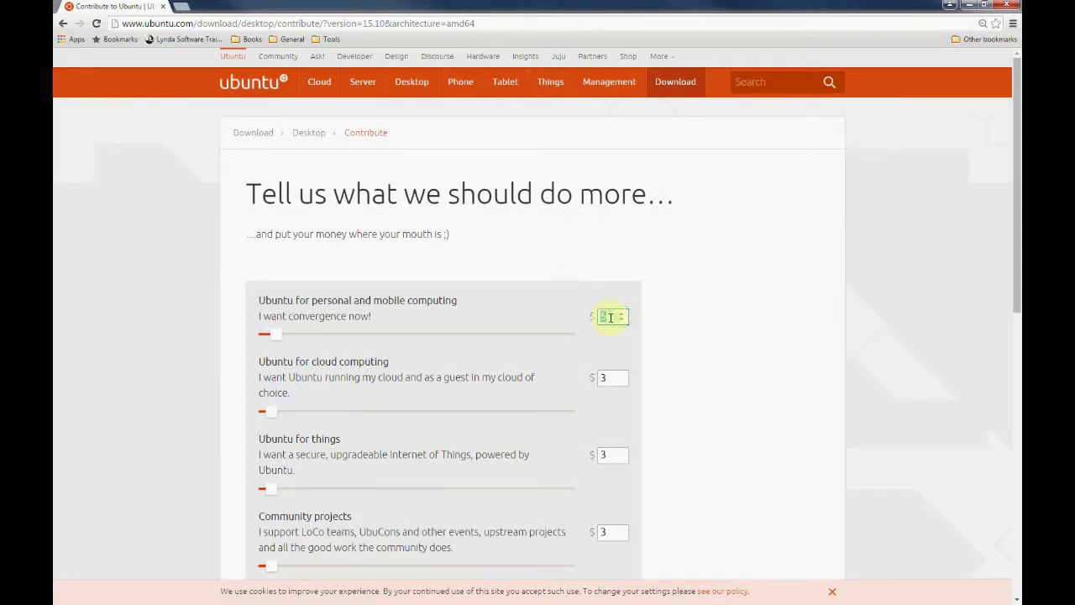
text(0)
double_click(605, 378)
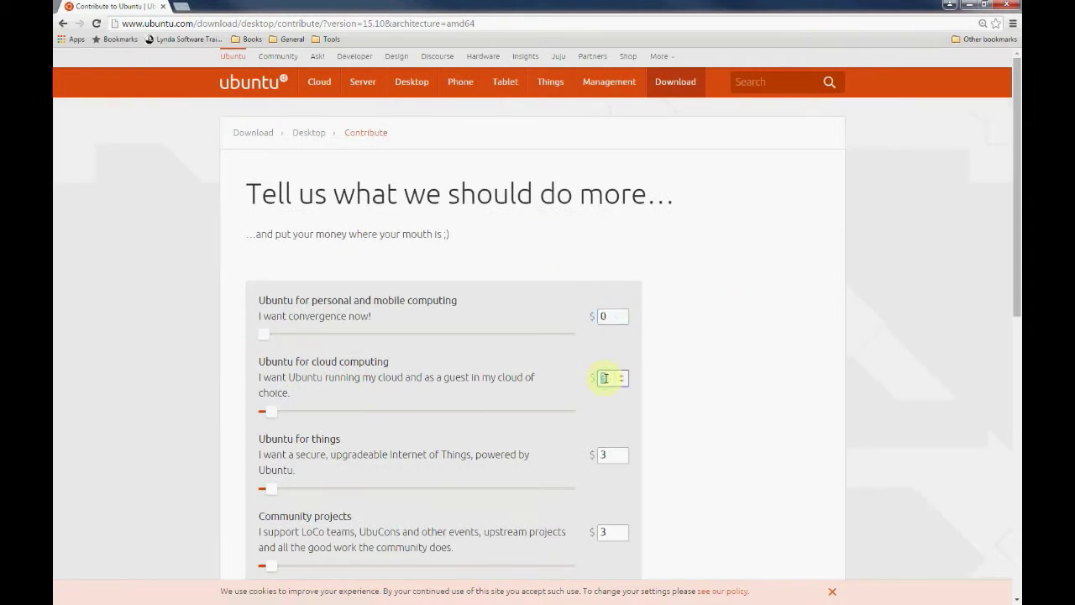
text(0)
scroll(622, 373, down, 1)
double_click(605, 339)
text(0)
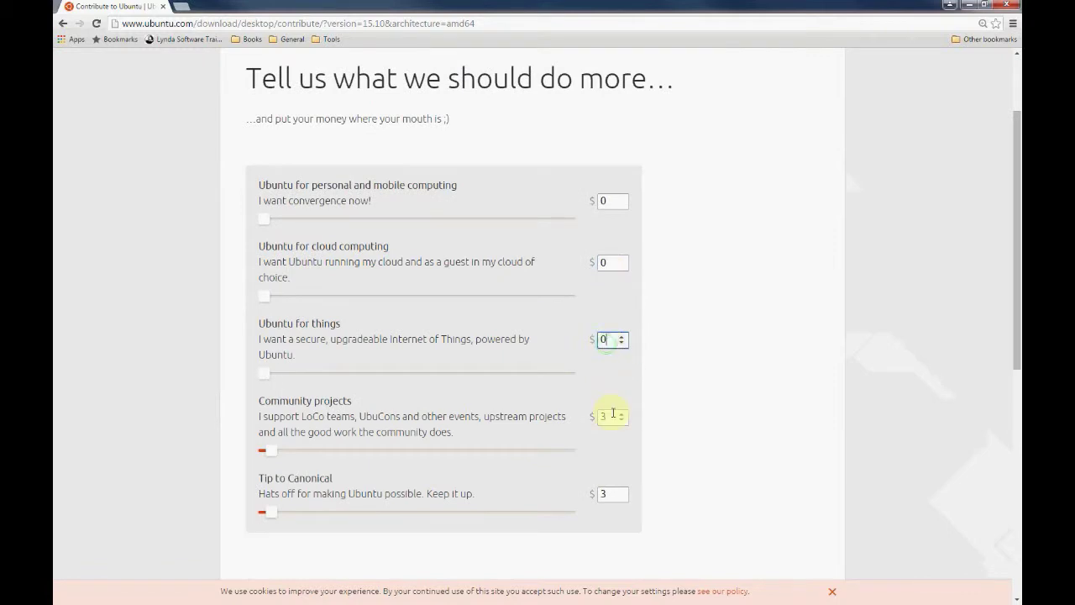
double_click(613, 415)
text(0)
double_click(612, 493)
text(0)
Start the free Ubuntu 15.10 ISO download
scroll(694, 391, down, 1)
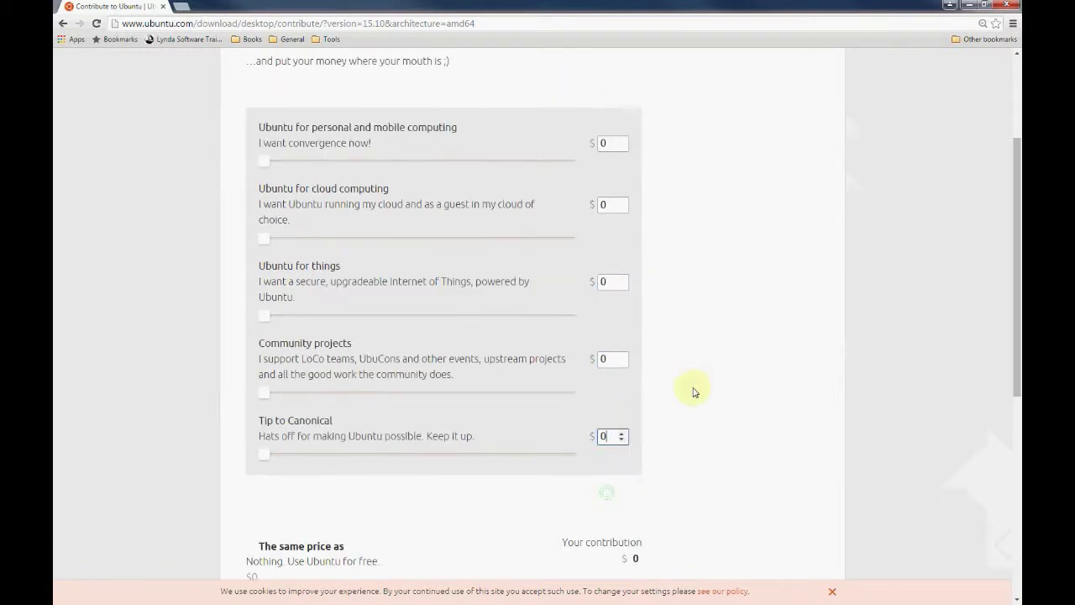
scroll(694, 392, down, 3)
click(609, 475)
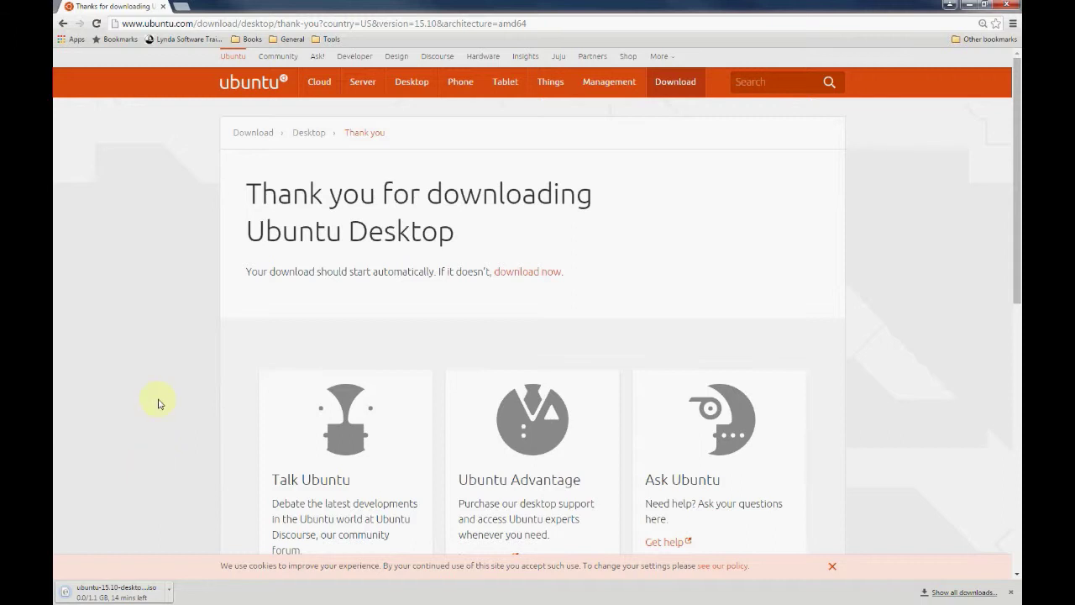
Open and dismiss the options menu for the Ubuntu ISO on the download shelf
click(169, 590)
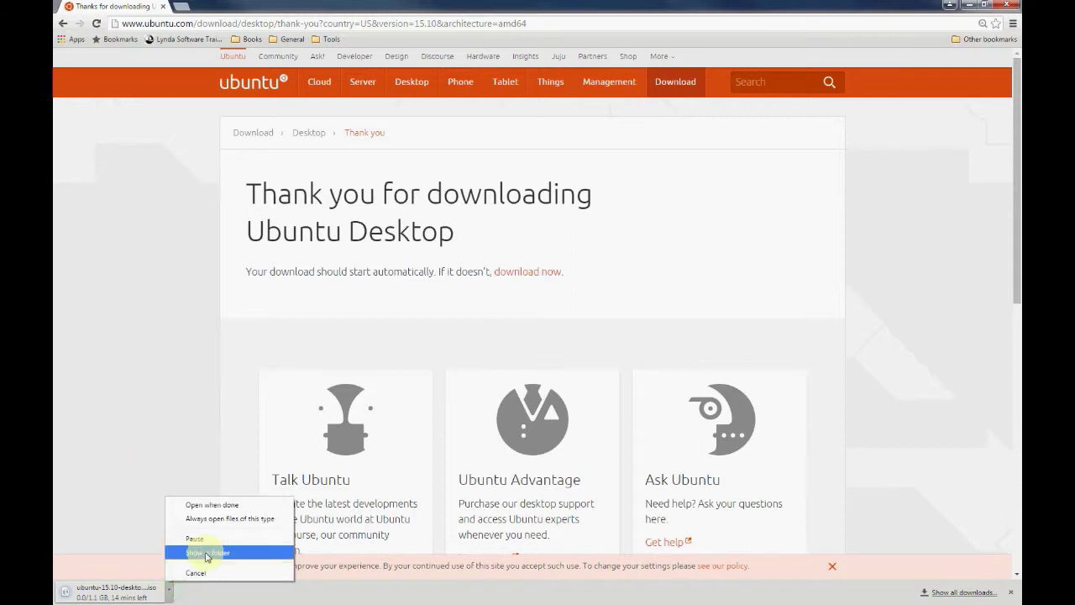
click(207, 553)
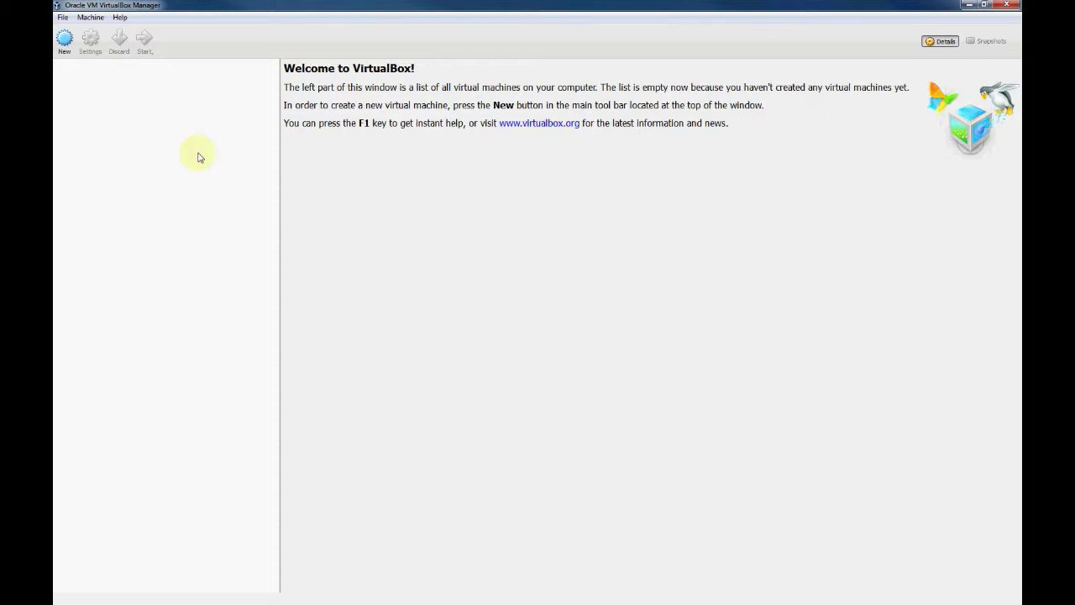
Start a new virtual machine named Ubuntu_15.10_64desktop
click(65, 40)
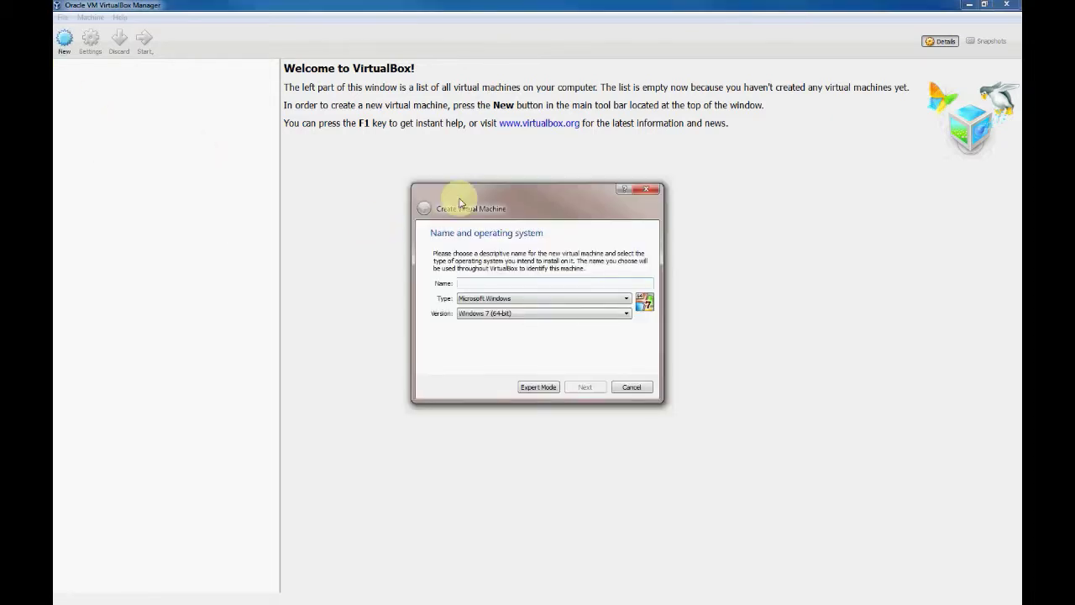
drag(416, 191, 233, 91)
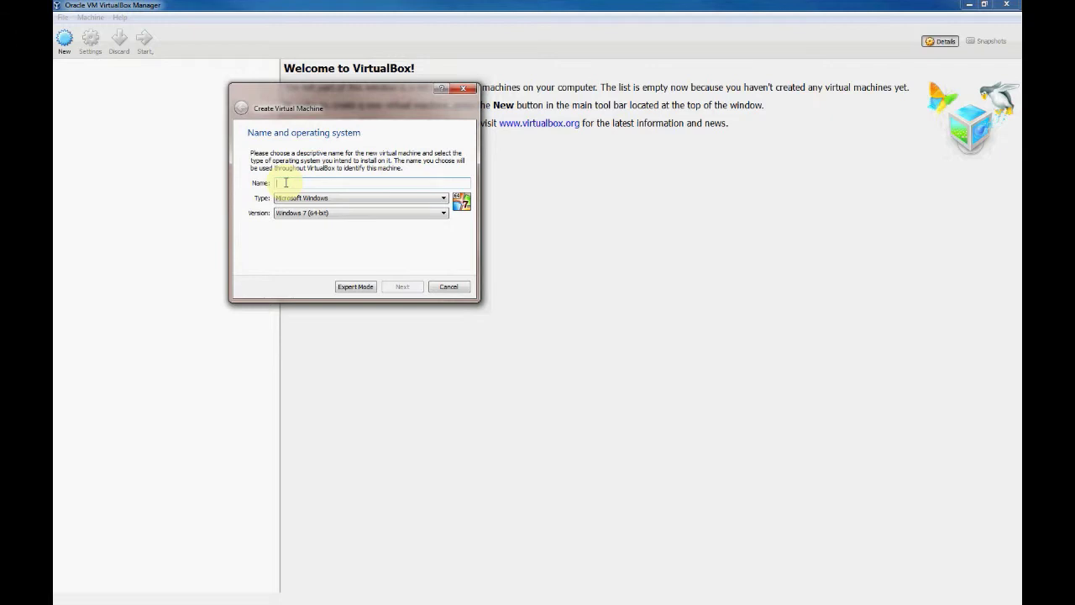
text(Ubuntu)
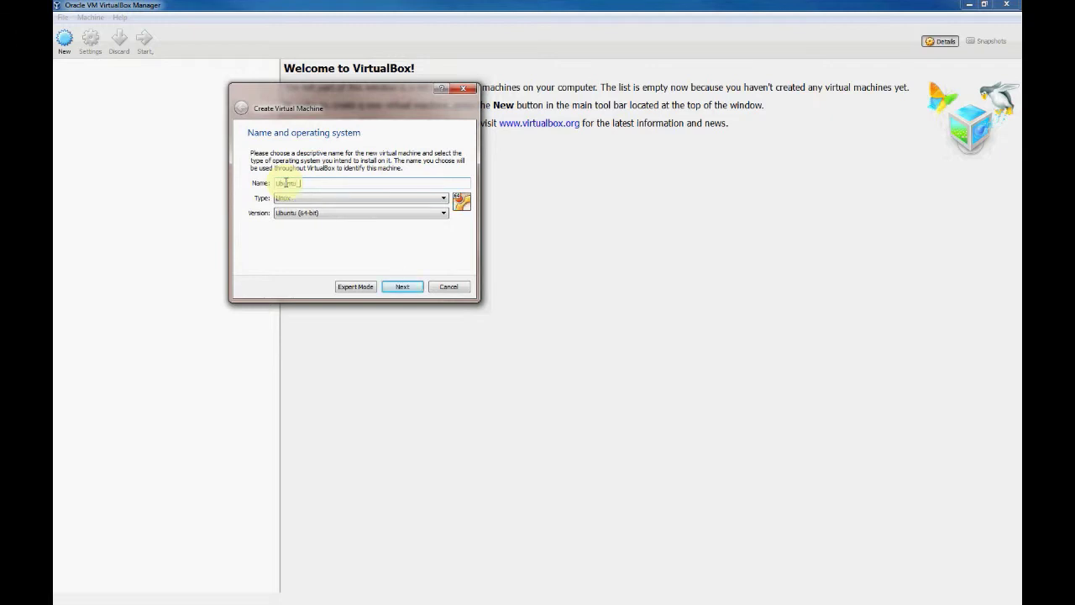
text(_15.10_64desktop)
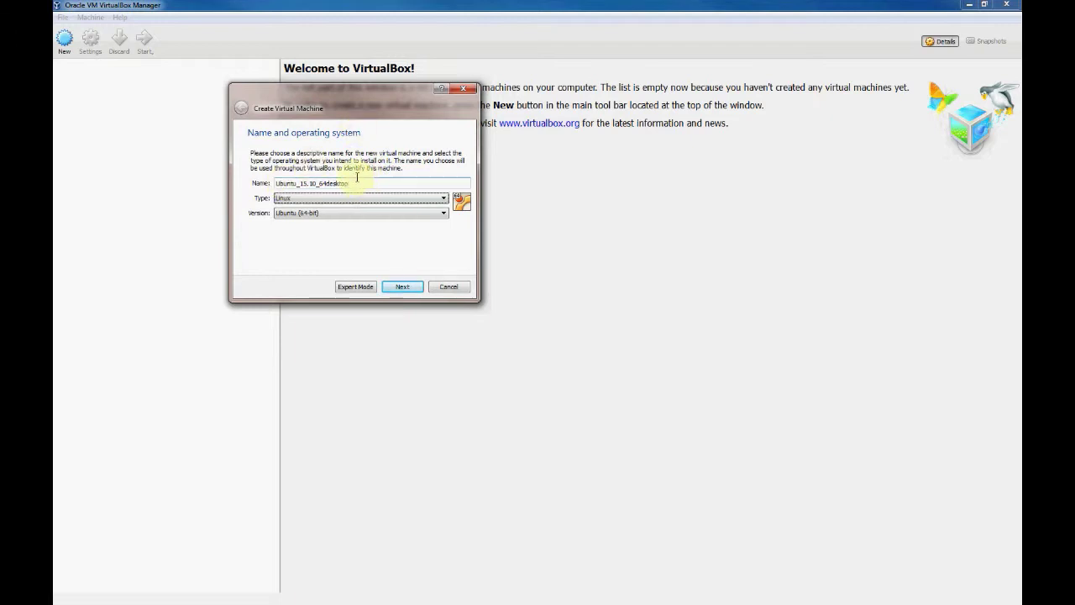
Keep type Linux and version Ubuntu (64-bit) for the new machine
key(Tab)
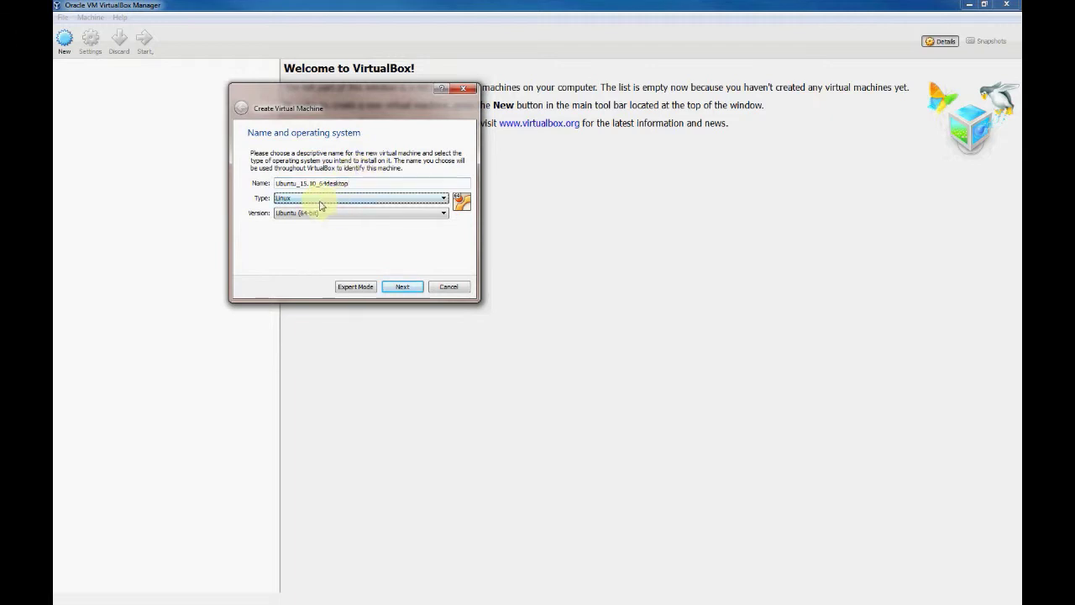
key(Tab)
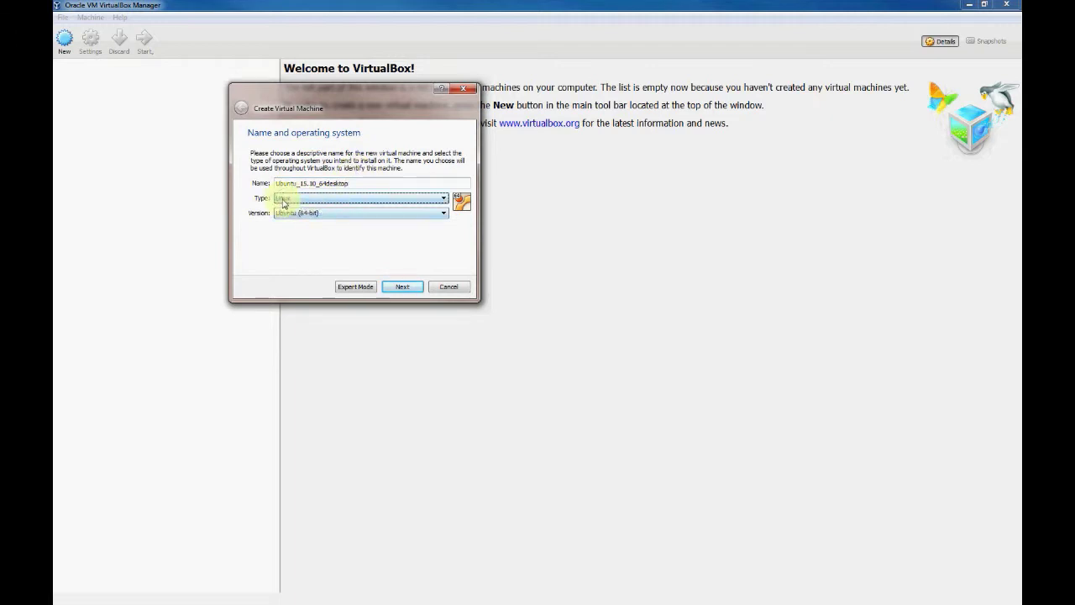
click(283, 203)
click(300, 218)
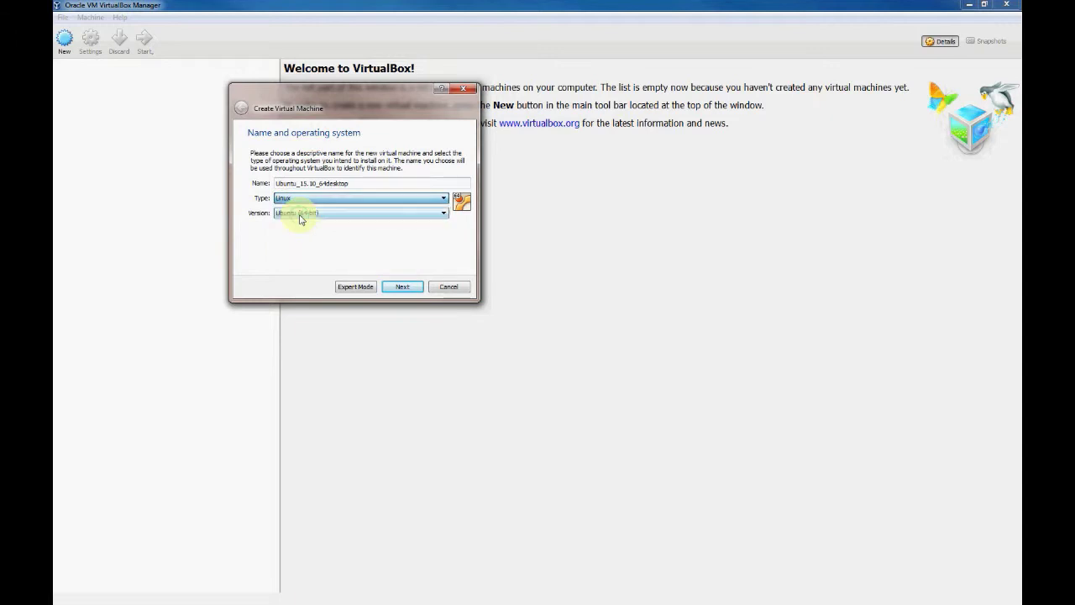
click(300, 215)
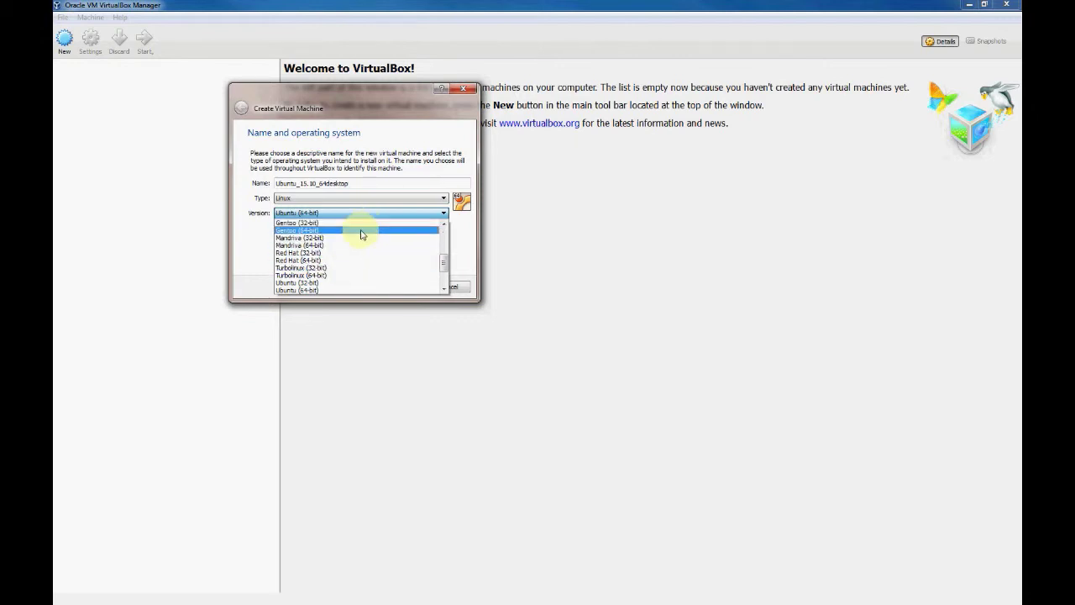
scroll(362, 235, up, 1)
scroll(362, 235, down, 1)
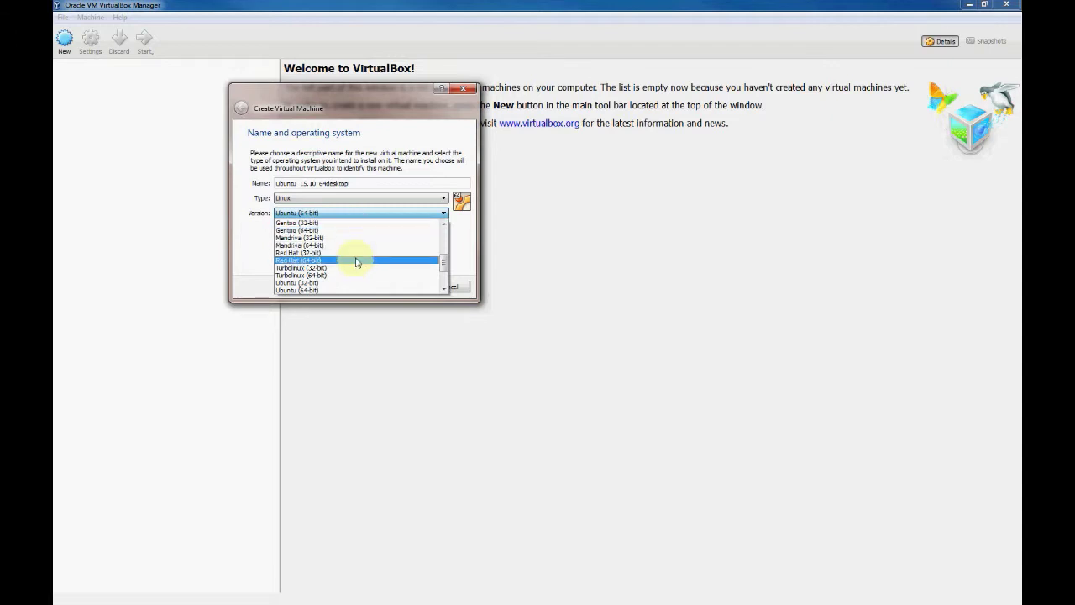
scroll(363, 261, down, 2)
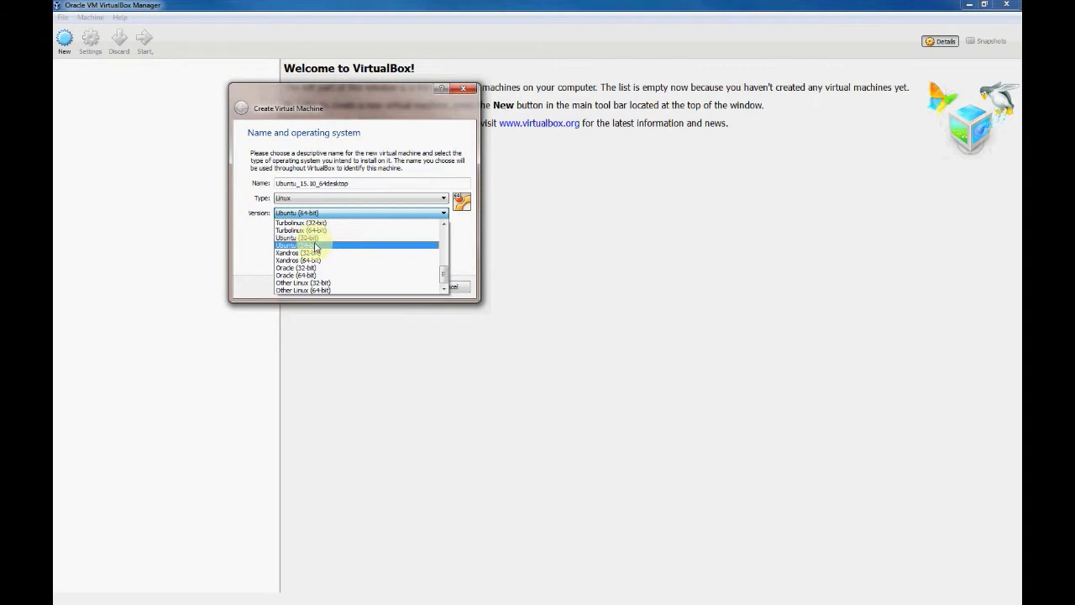
click(316, 246)
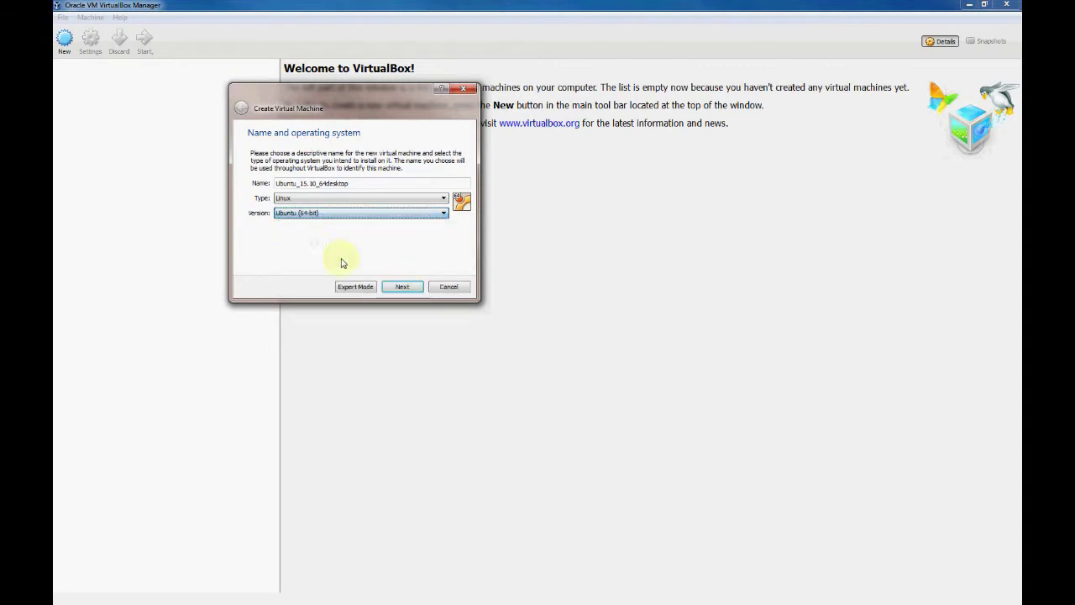
Set the machine's memory to 1024 MB and continue to the hard disk step
click(402, 289)
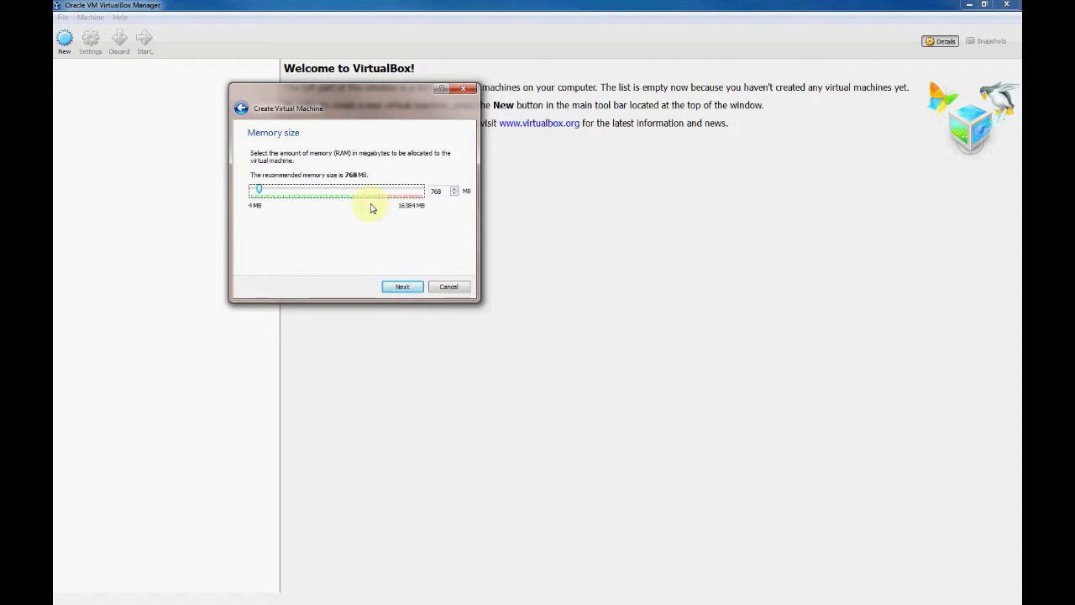
double_click(436, 192)
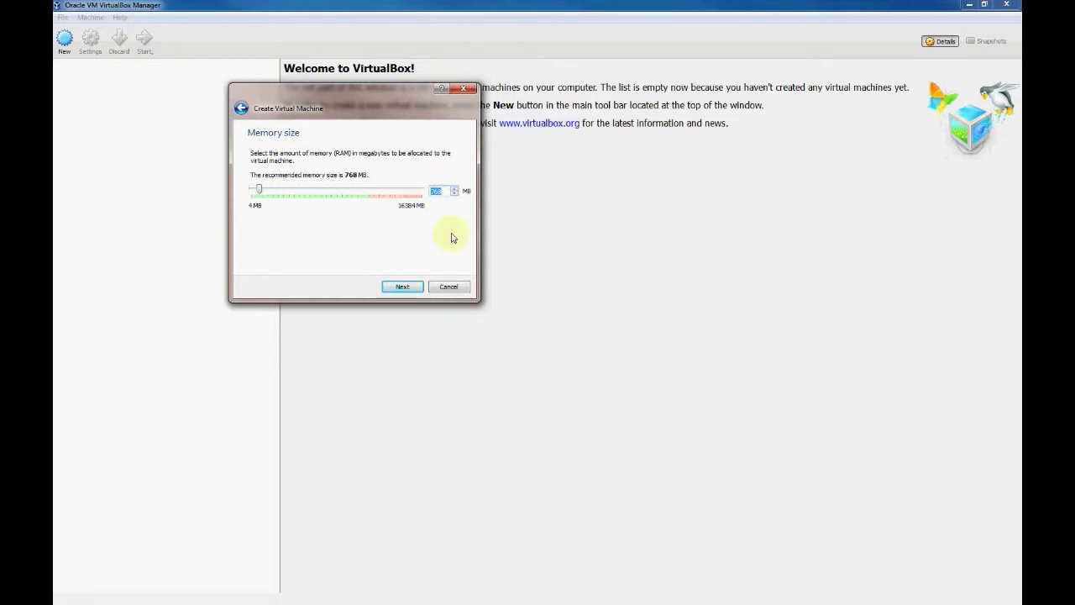
text(1024)
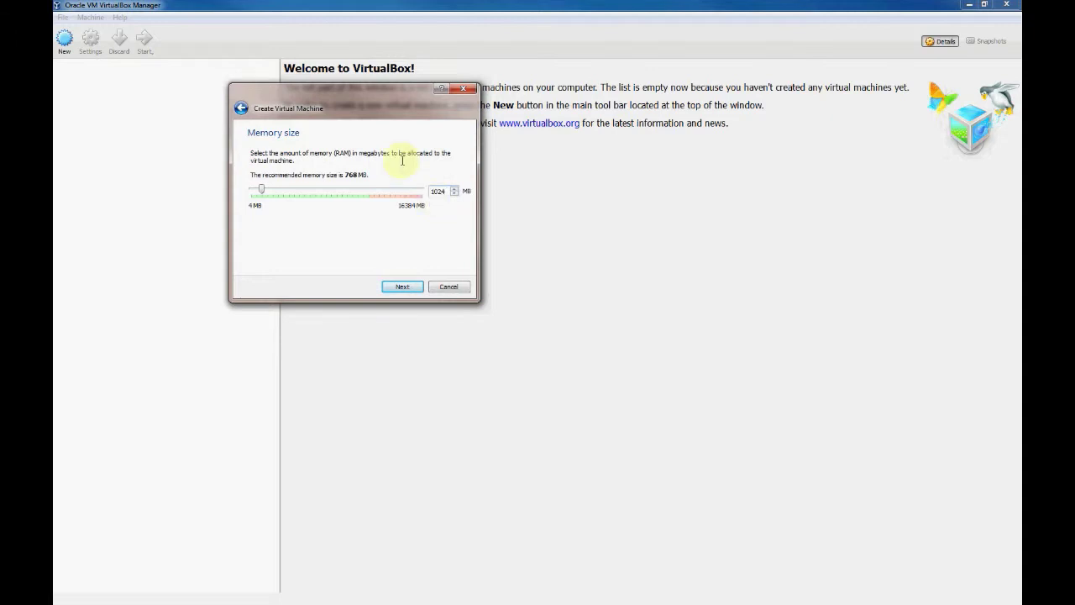
drag(388, 98, 451, 91)
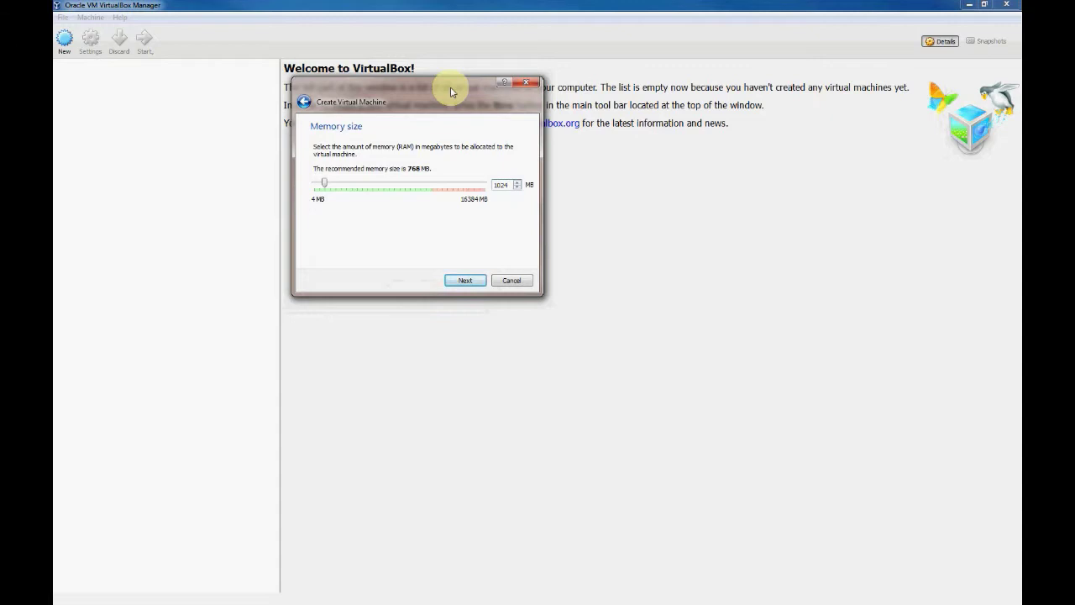
drag(451, 92, 423, 67)
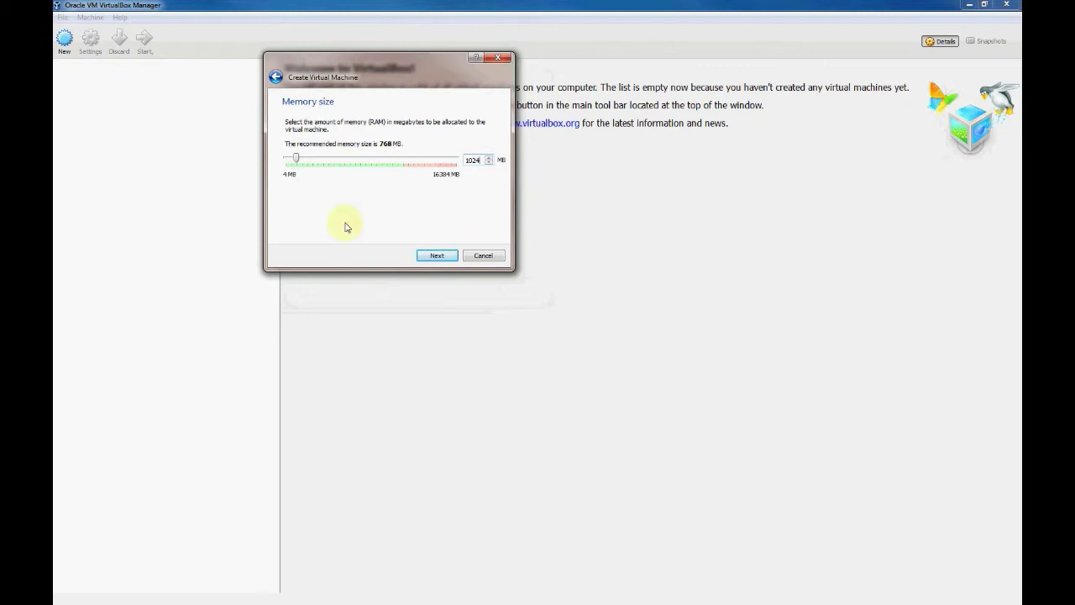
click(438, 259)
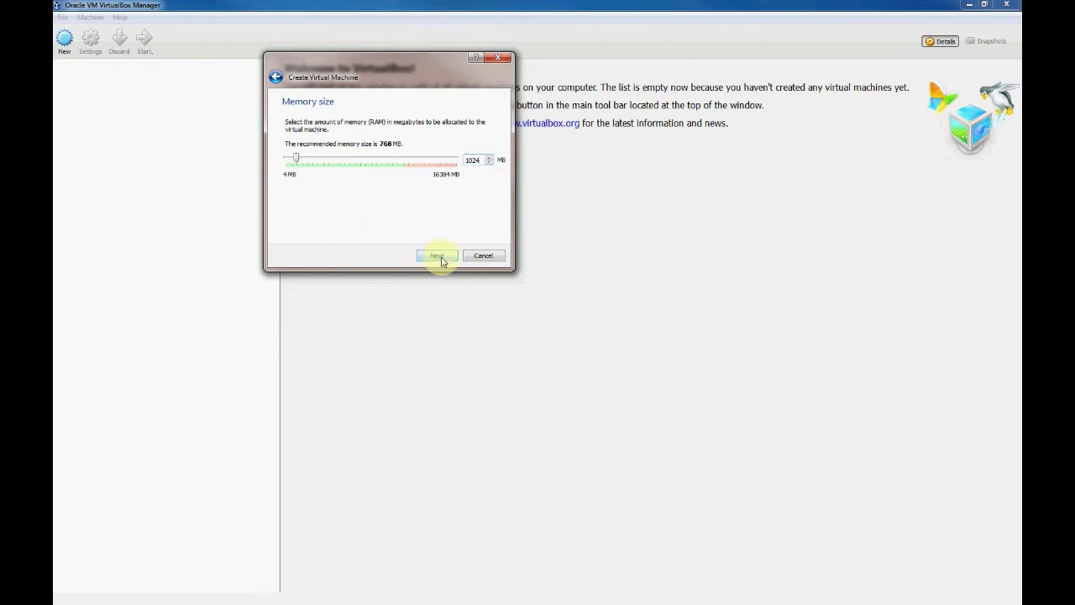
double_click(473, 160)
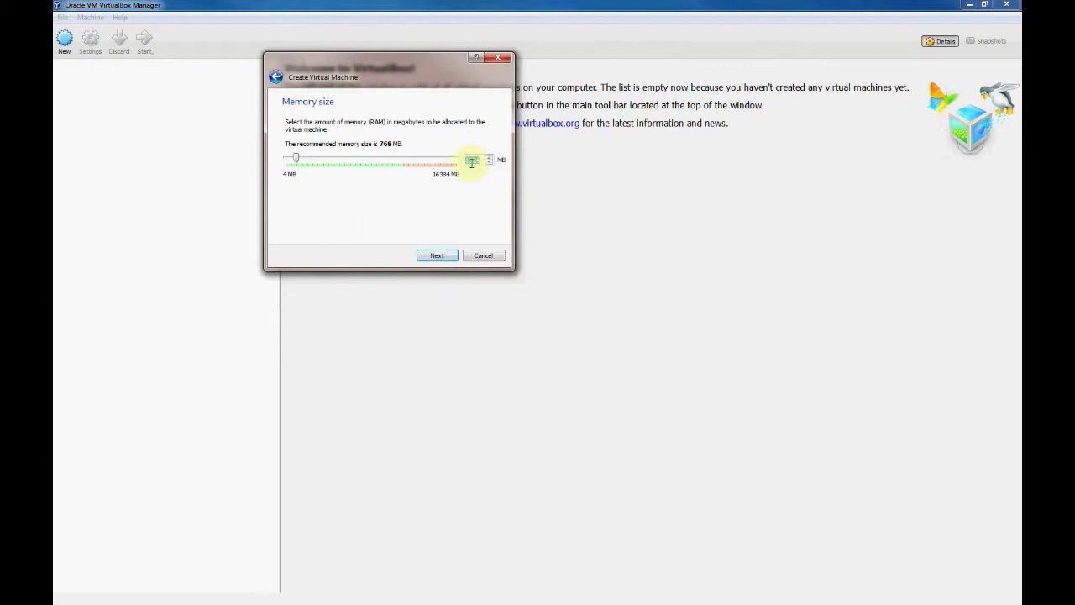
click(436, 263)
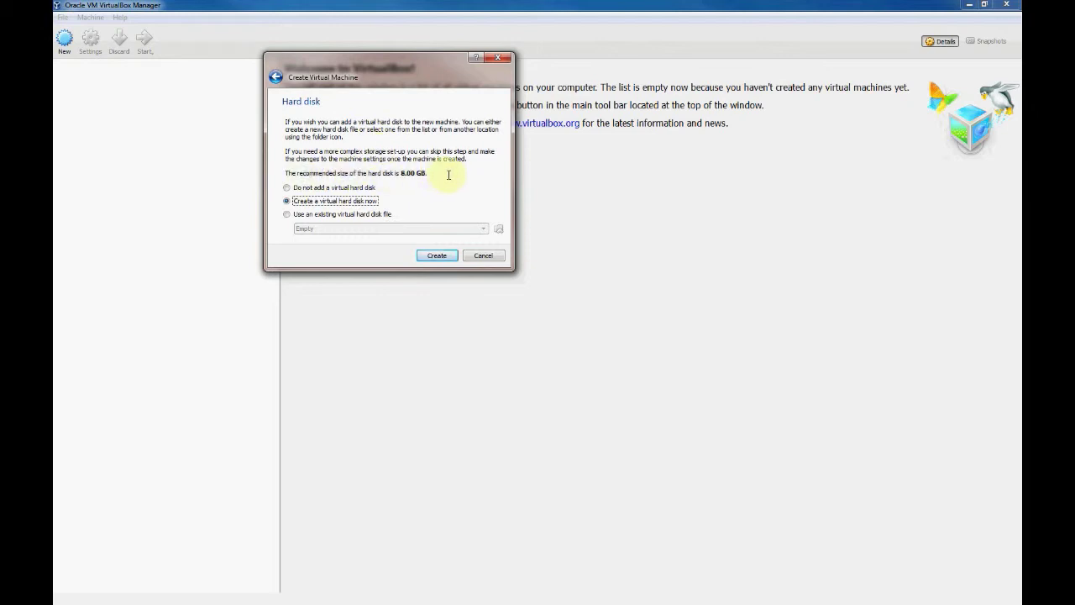
Choose to create a new virtual hard disk now, keeping the VDI file type
click(438, 255)
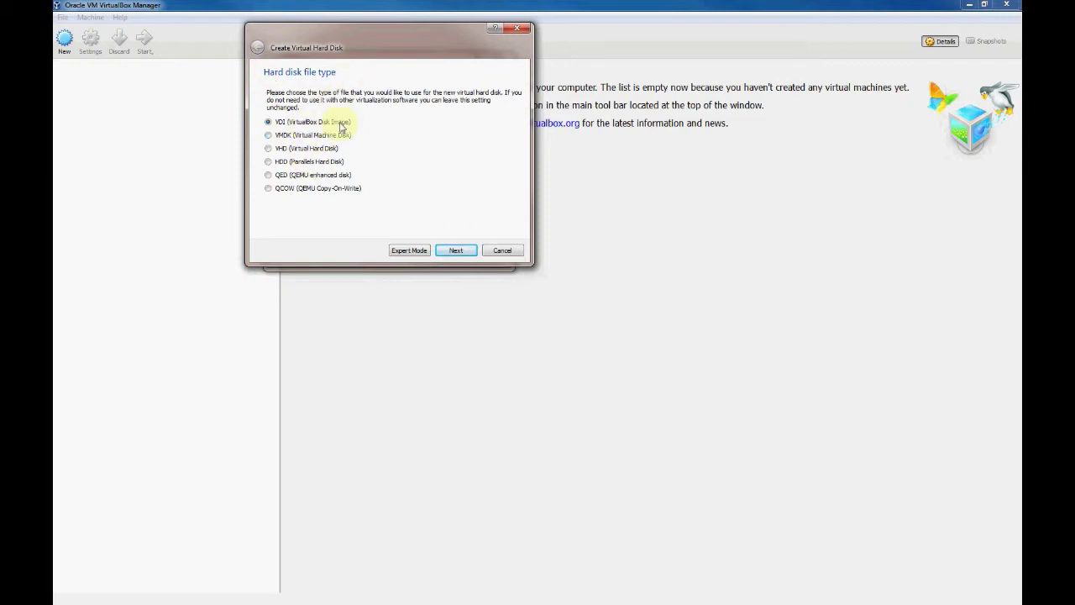
click(458, 254)
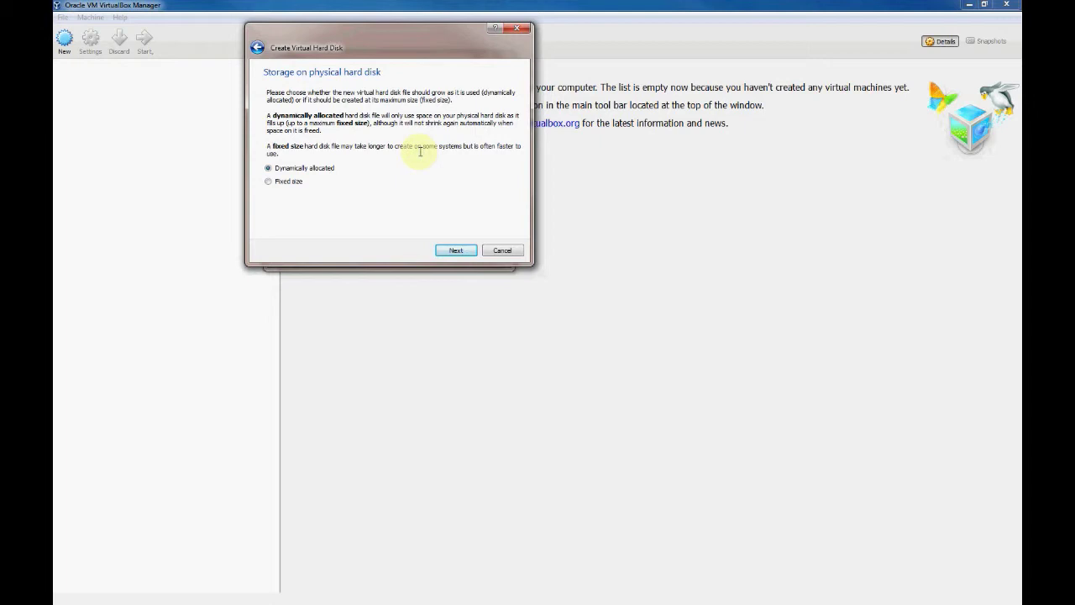
Create the dynamically allocated 8 GB Ubuntu_15.10_64desktop disk after reviewing its size
click(454, 252)
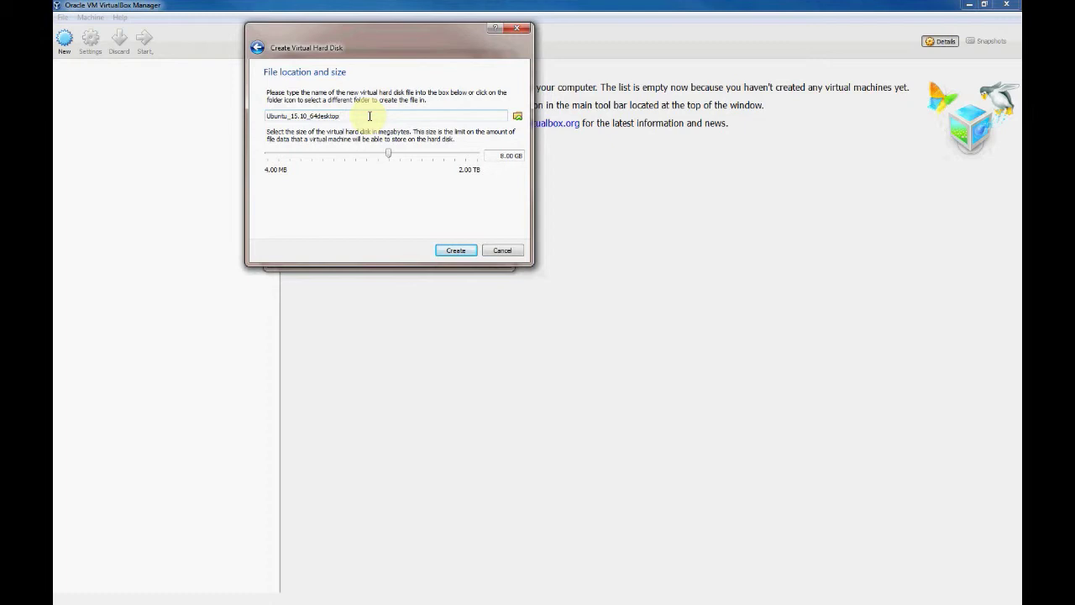
click(504, 158)
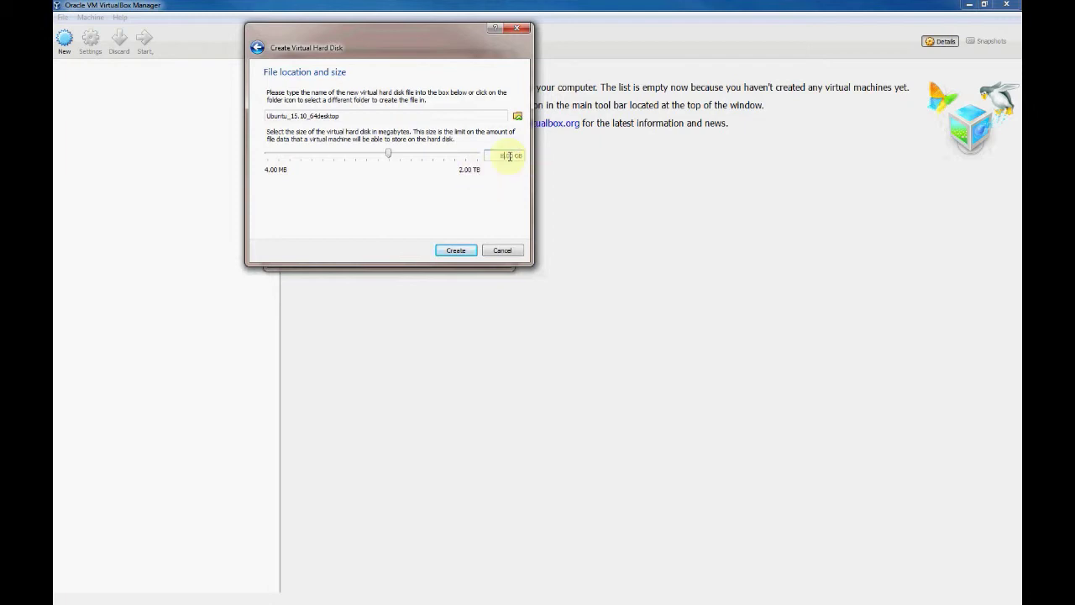
click(458, 253)
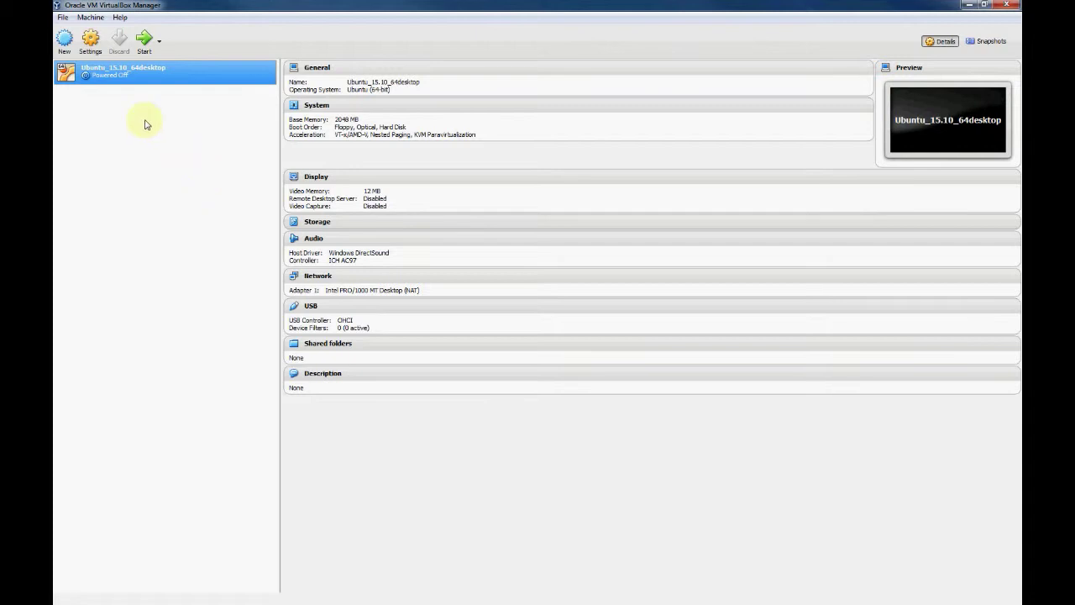
Open the Settings dialog for Ubuntu_15.10_64desktop
click(90, 42)
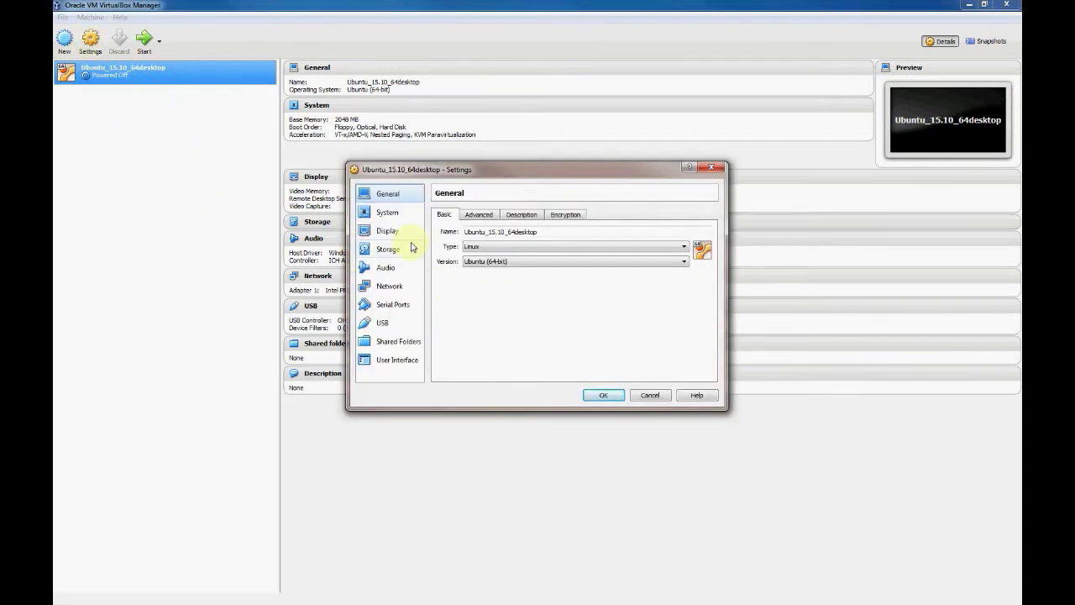
Load ubuntu-15.10-desktop-amd64 ISO into the empty optical drive, then cancel the settings
click(386, 251)
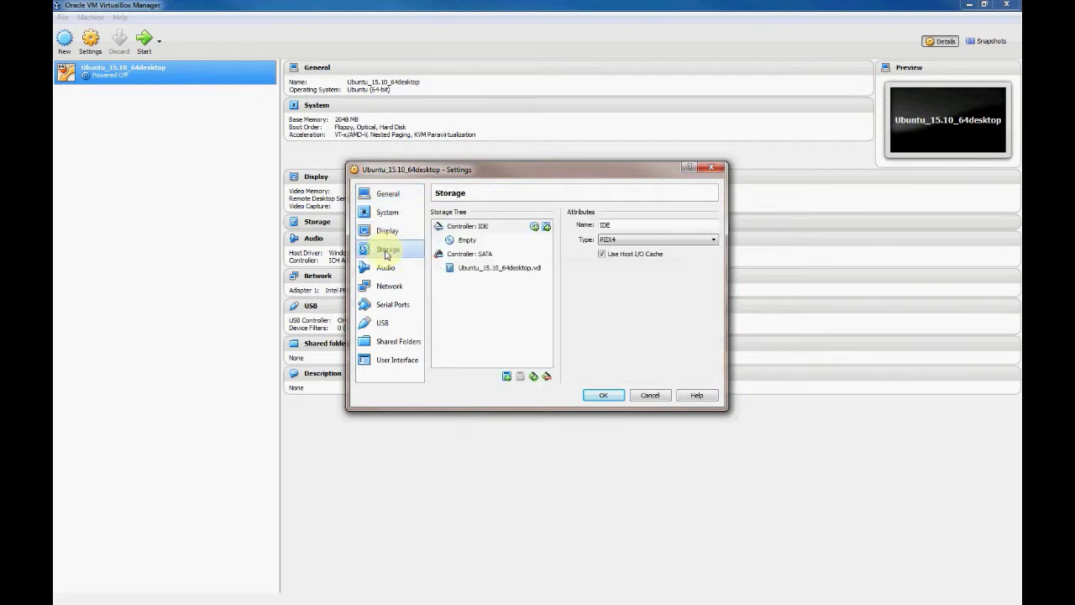
click(476, 232)
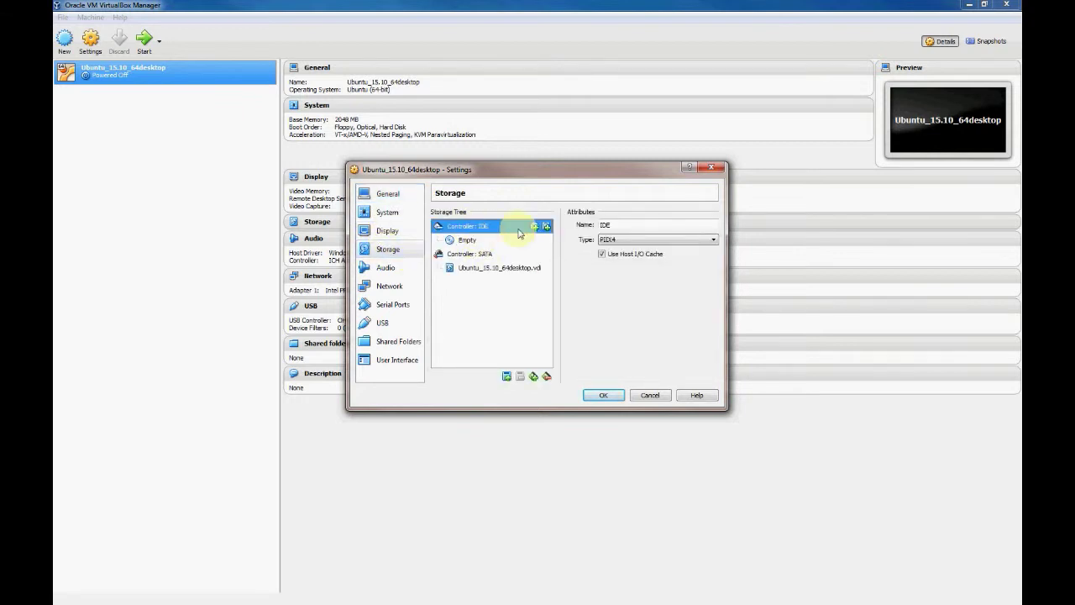
click(468, 241)
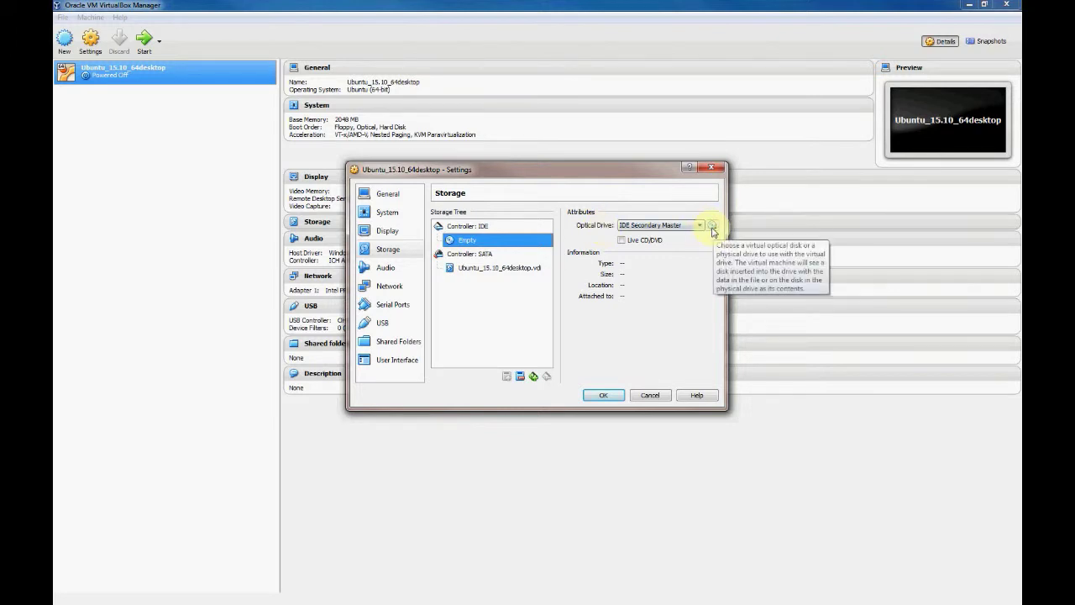
click(712, 226)
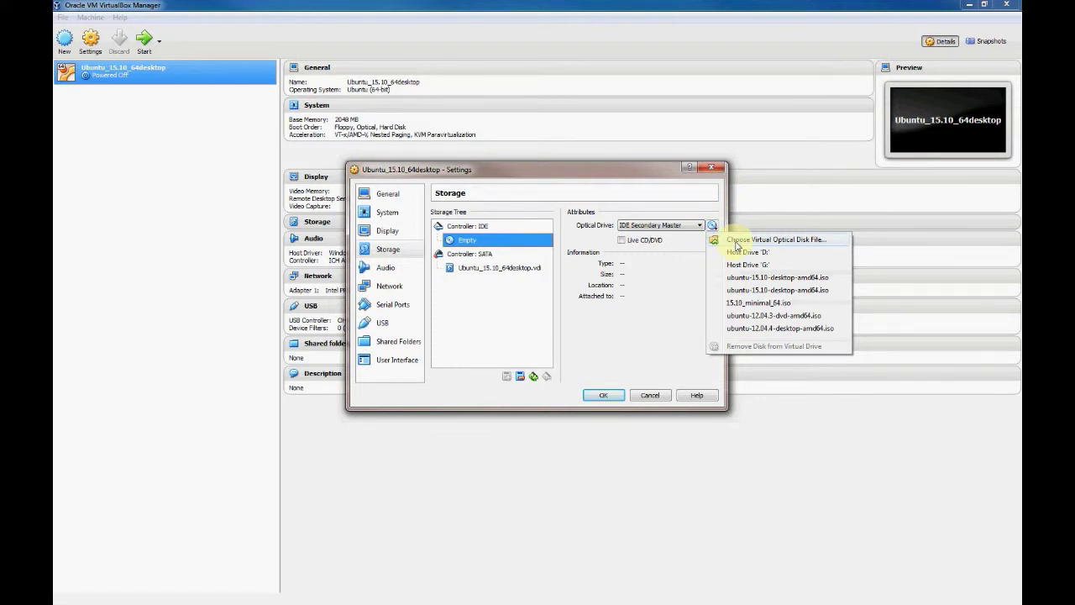
click(736, 241)
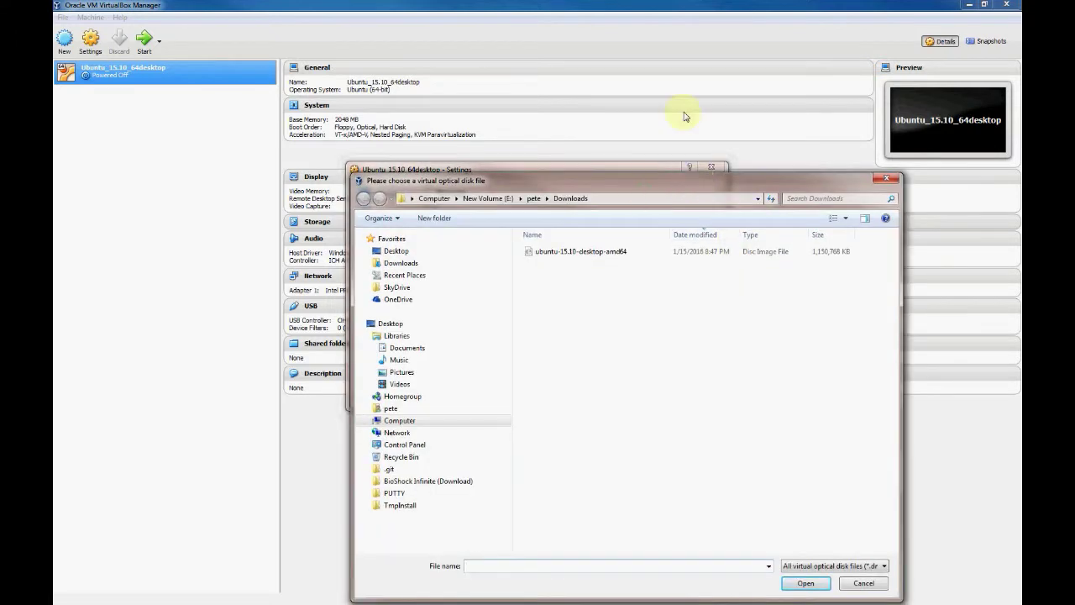
double_click(587, 252)
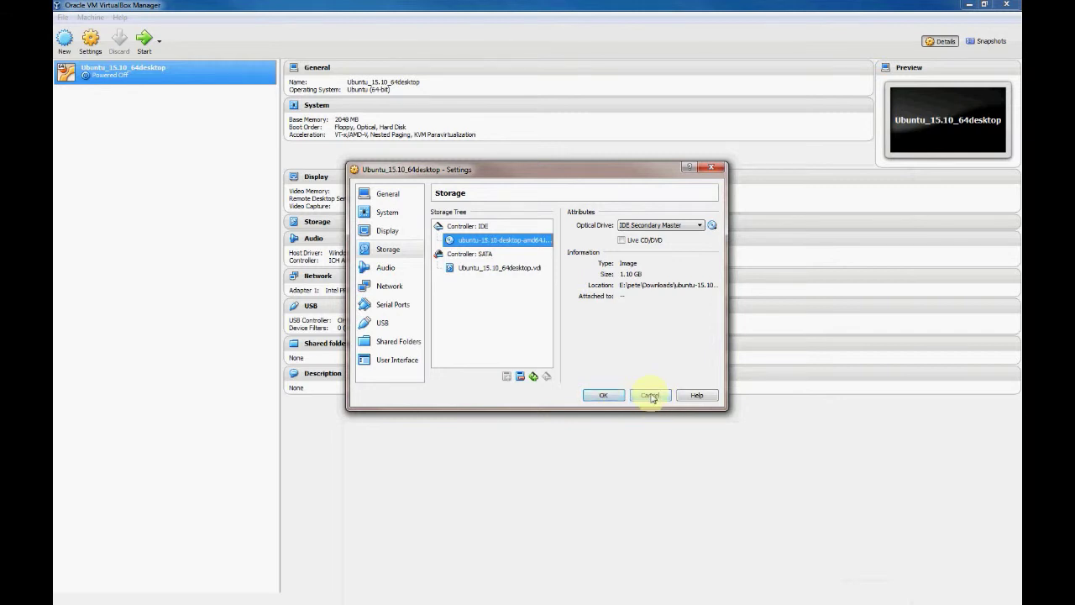
click(650, 395)
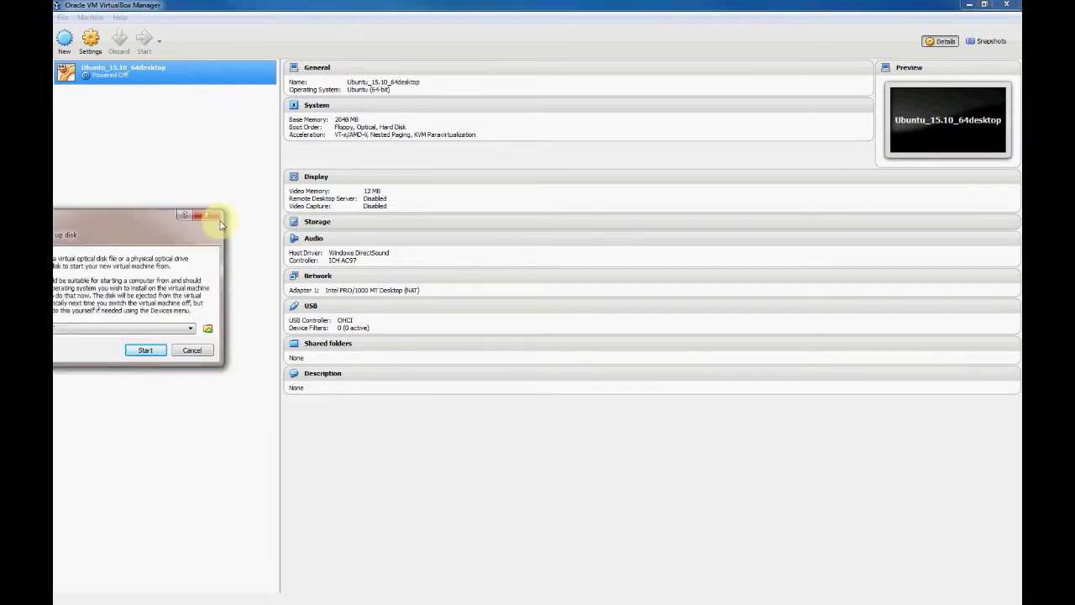
Start the VM booting from the ubuntu-15.10-desktop-amd64.iso start-up disk image
click(323, 317)
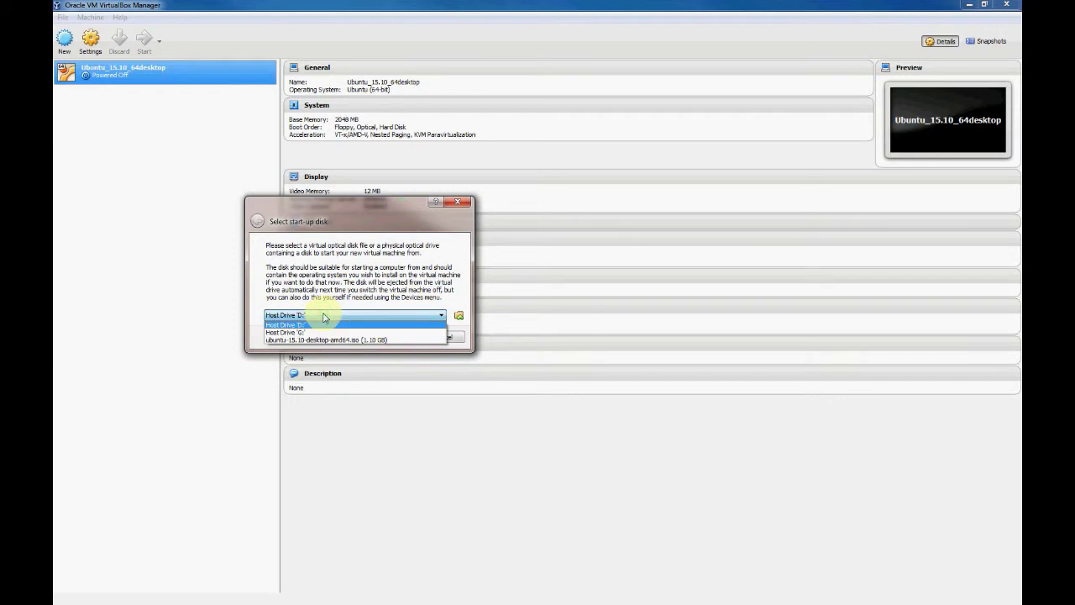
click(324, 315)
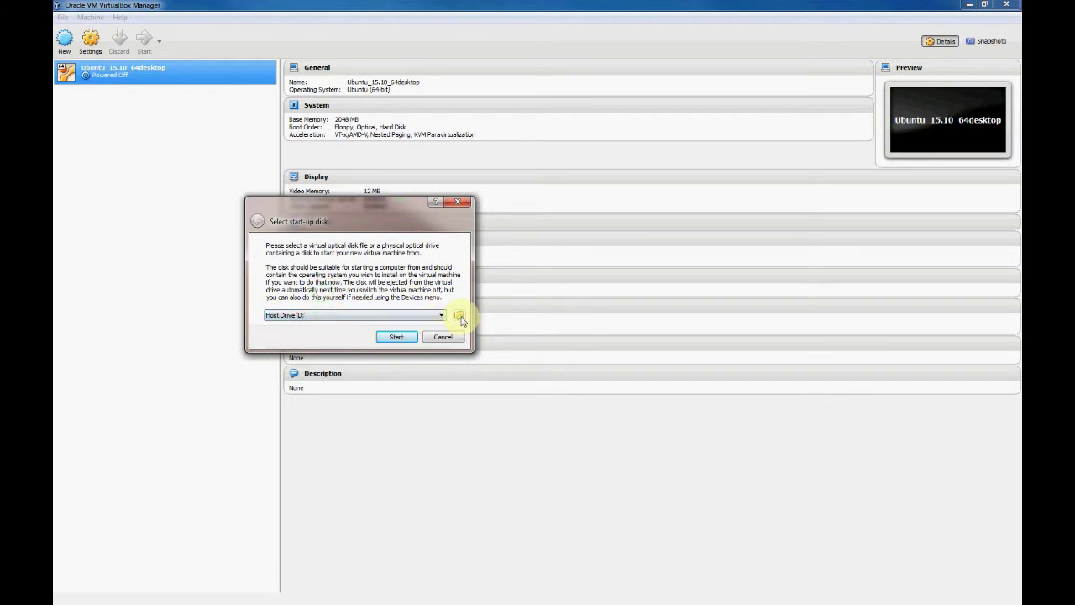
click(459, 317)
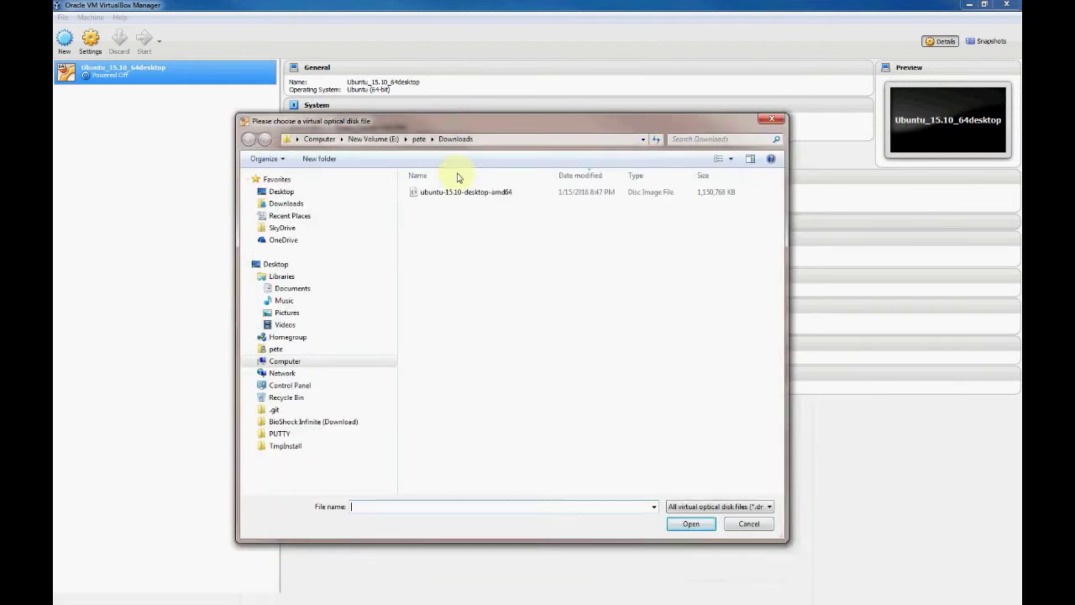
double_click(439, 193)
click(404, 337)
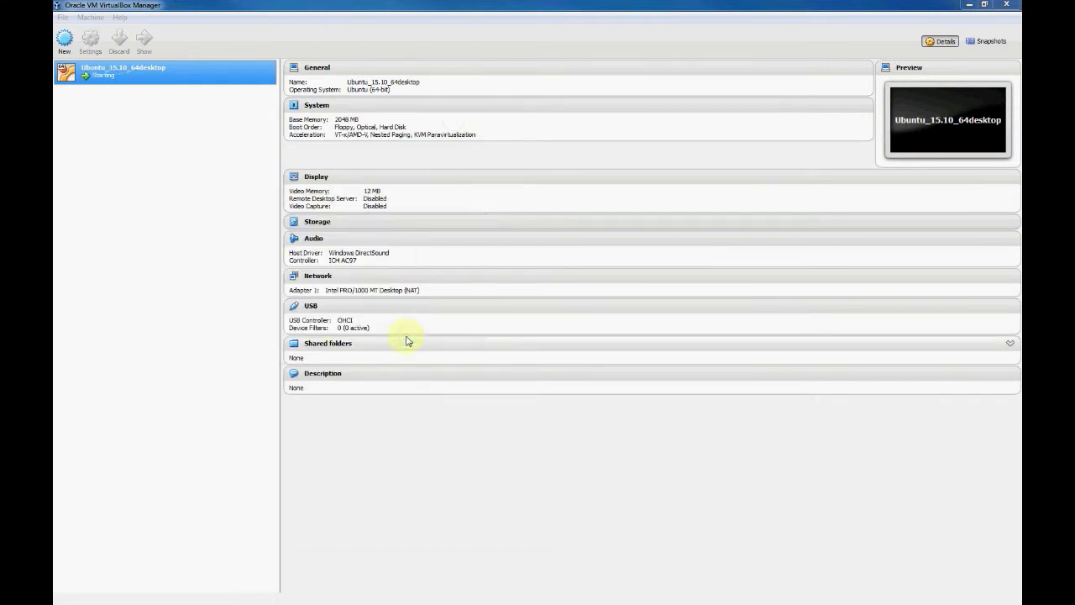
Move the running VM window and maximize it to fill the screen
drag(220, 190, 448, 135)
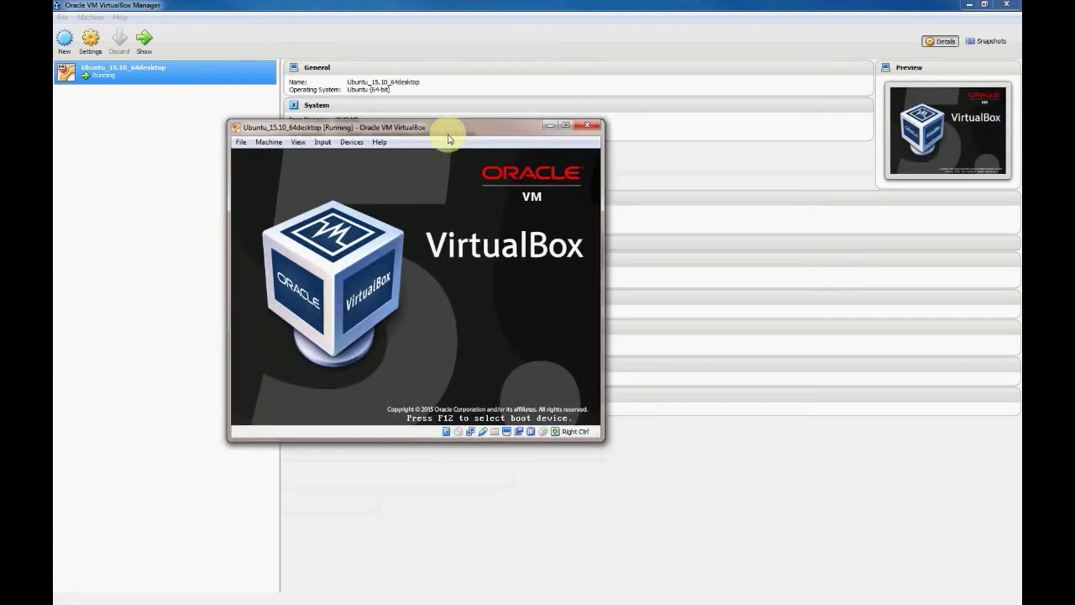
click(566, 126)
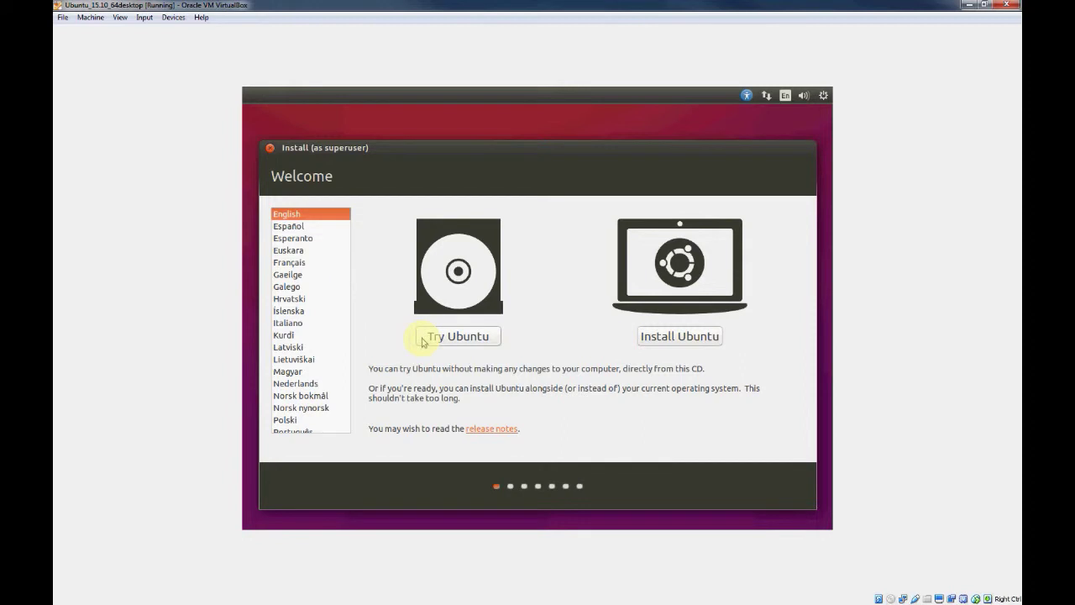
Choose Install Ubuntu and continue with updates and third-party software left unticked
click(648, 339)
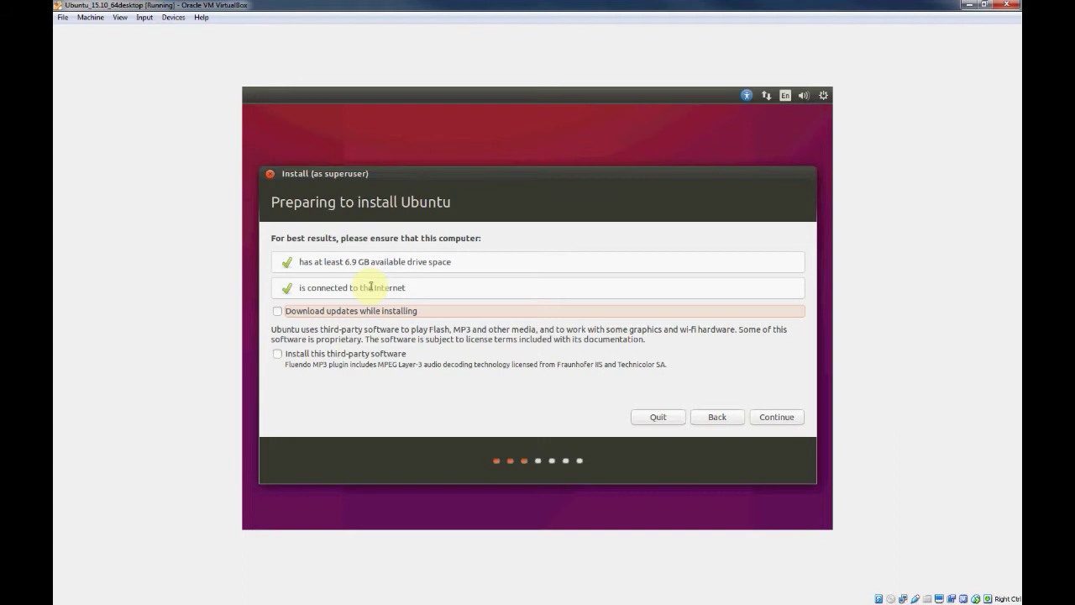
click(771, 415)
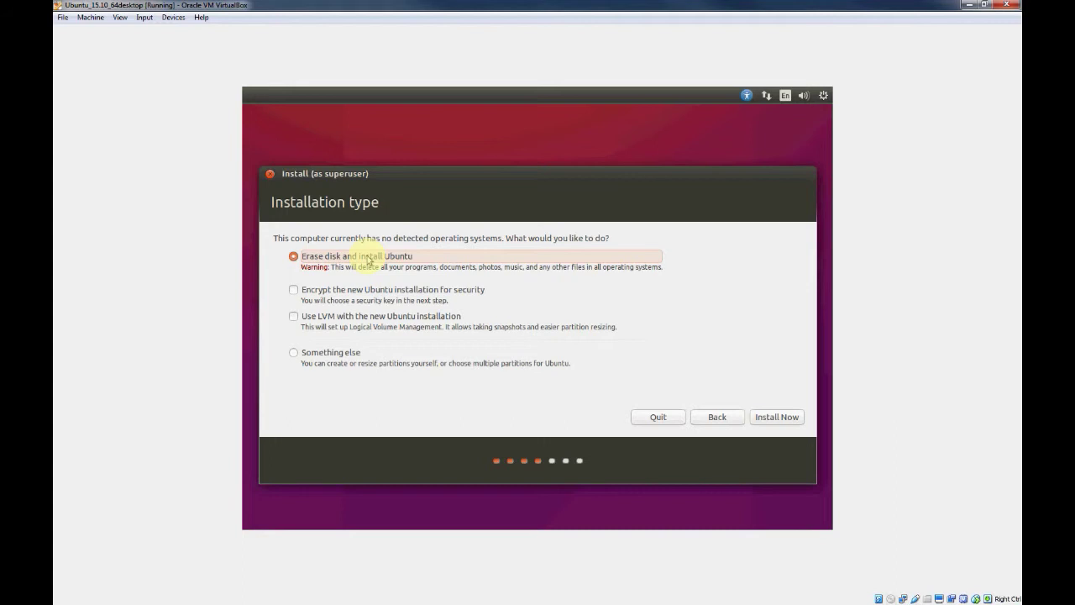
Install with 'Erase disk and install Ubuntu' and confirm writing the partition changes
click(766, 420)
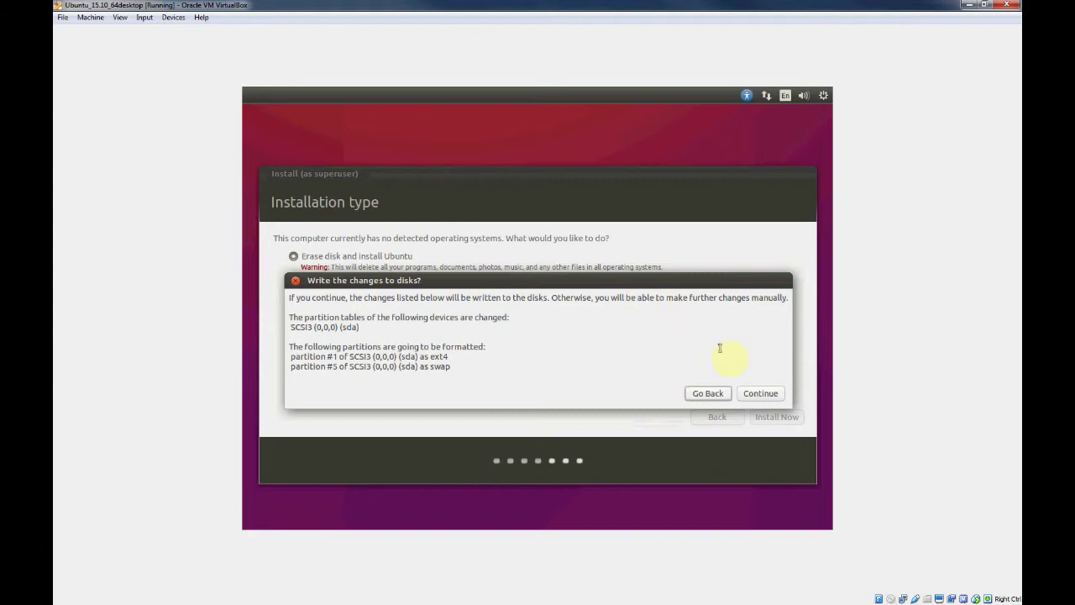
click(751, 393)
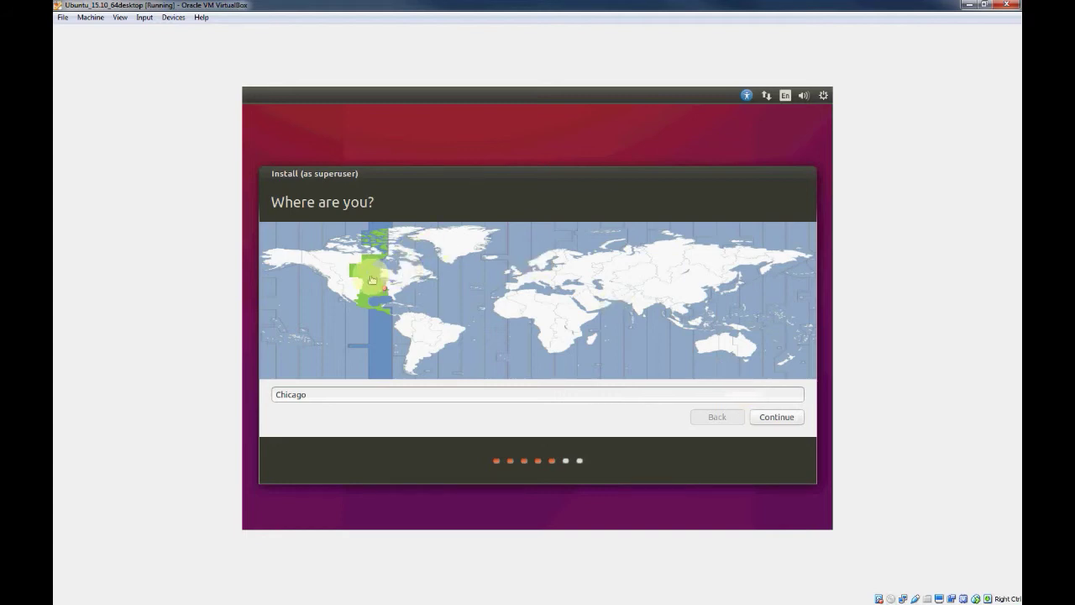
Set the time zone to Chicago on the world map
click(404, 283)
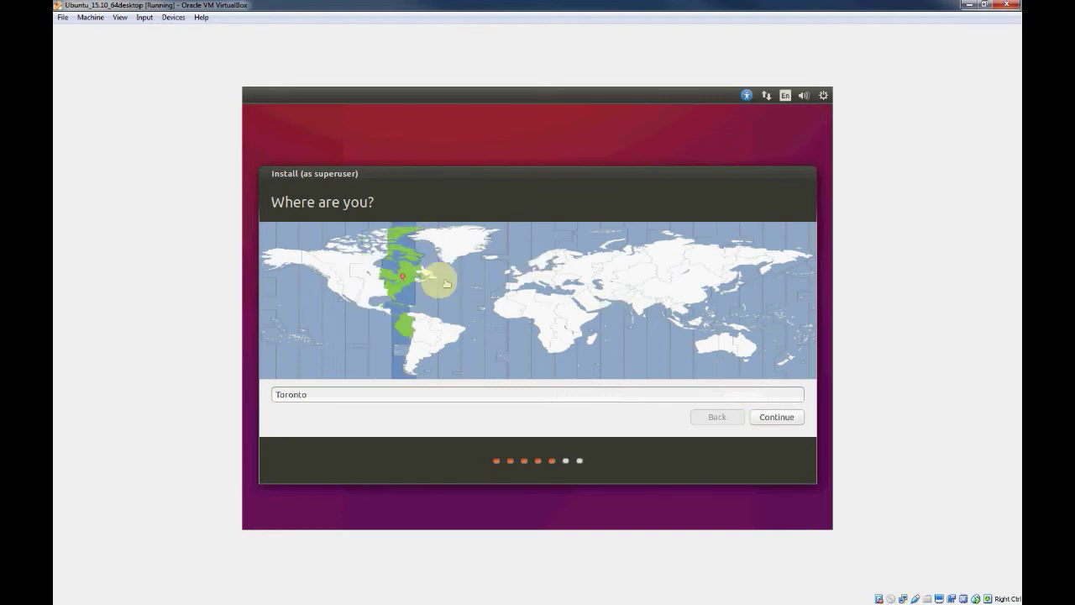
click(431, 281)
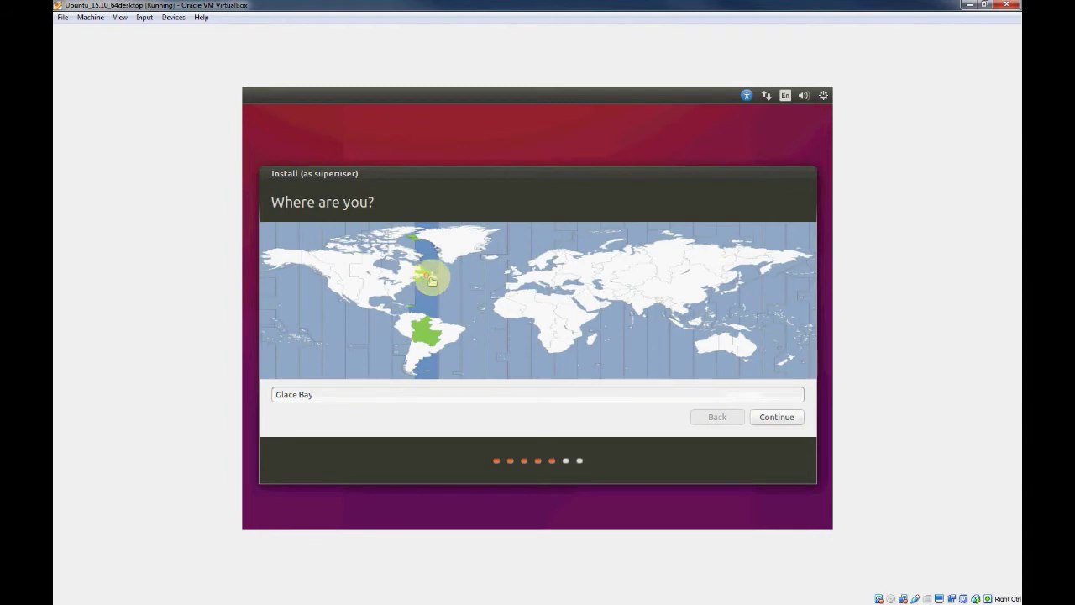
click(556, 277)
click(376, 286)
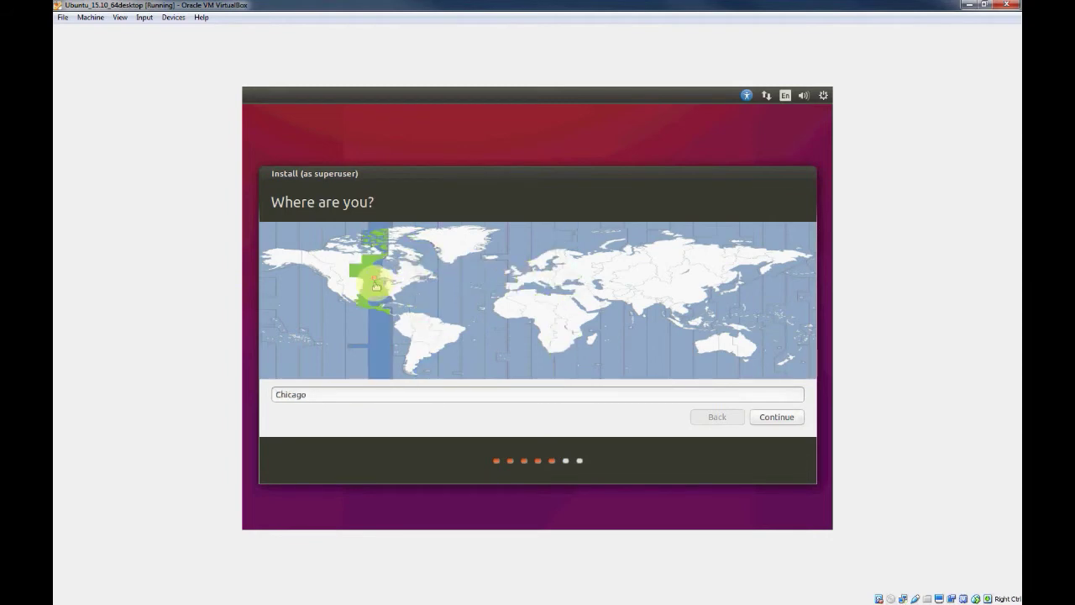
Replace the location name with 'MyCity' and continue
click(308, 394)
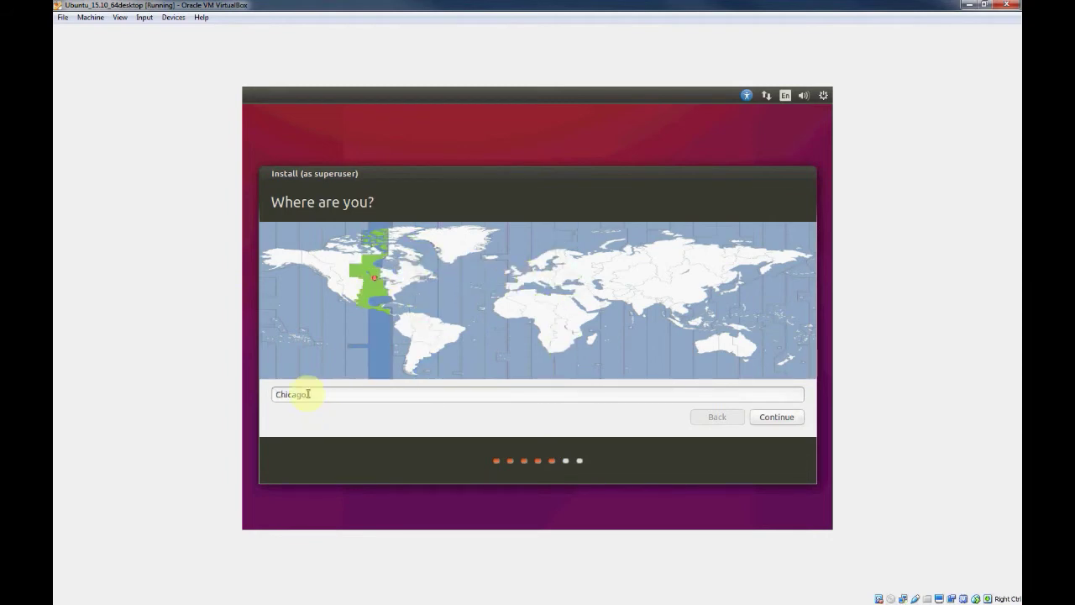
double_click(307, 394)
click(312, 394)
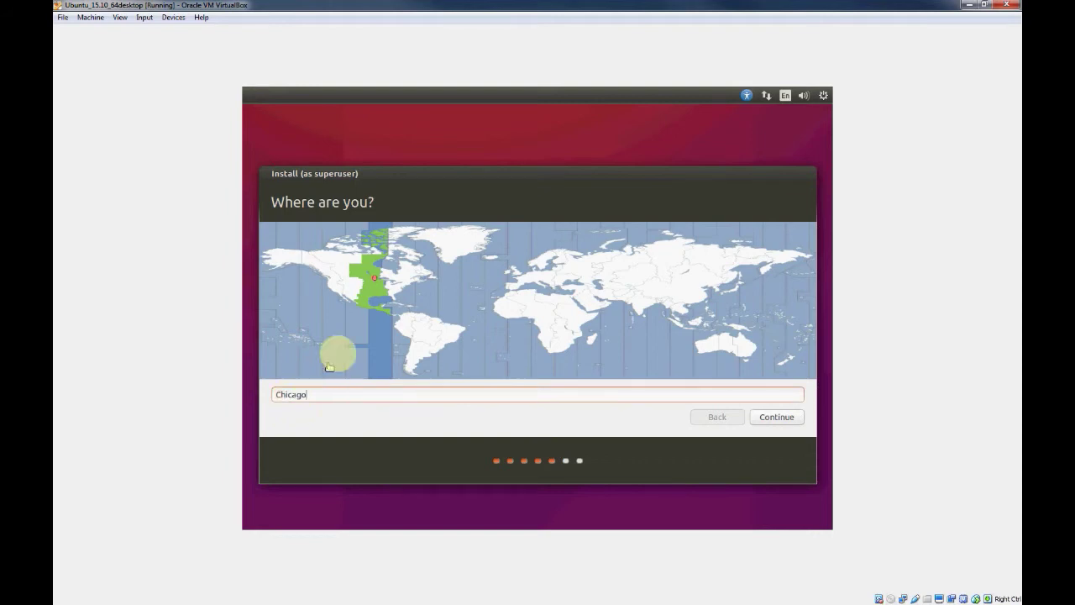
double_click(297, 395)
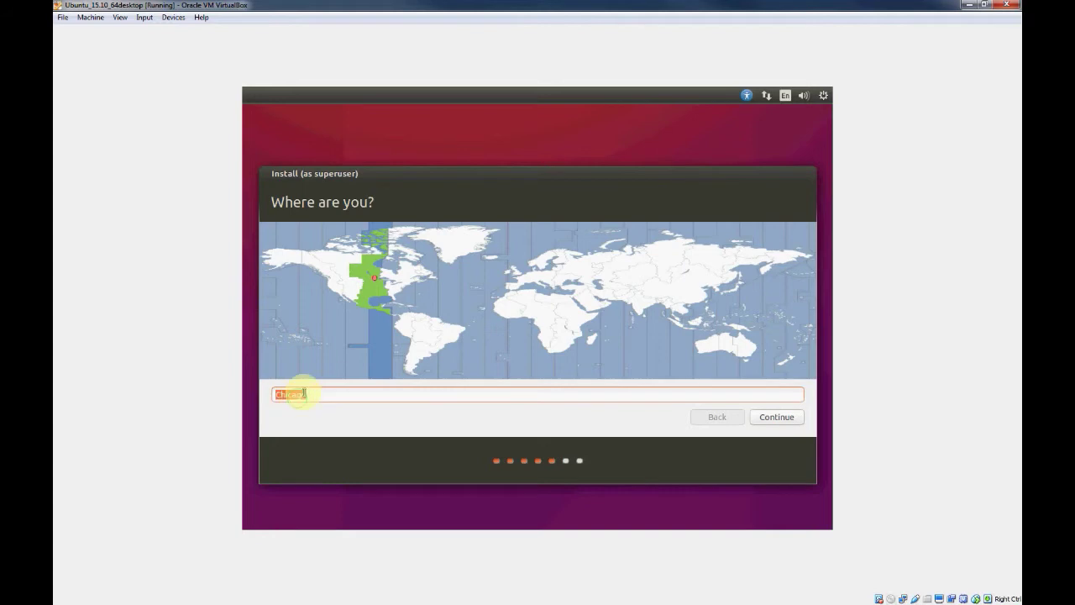
text(MyCity)
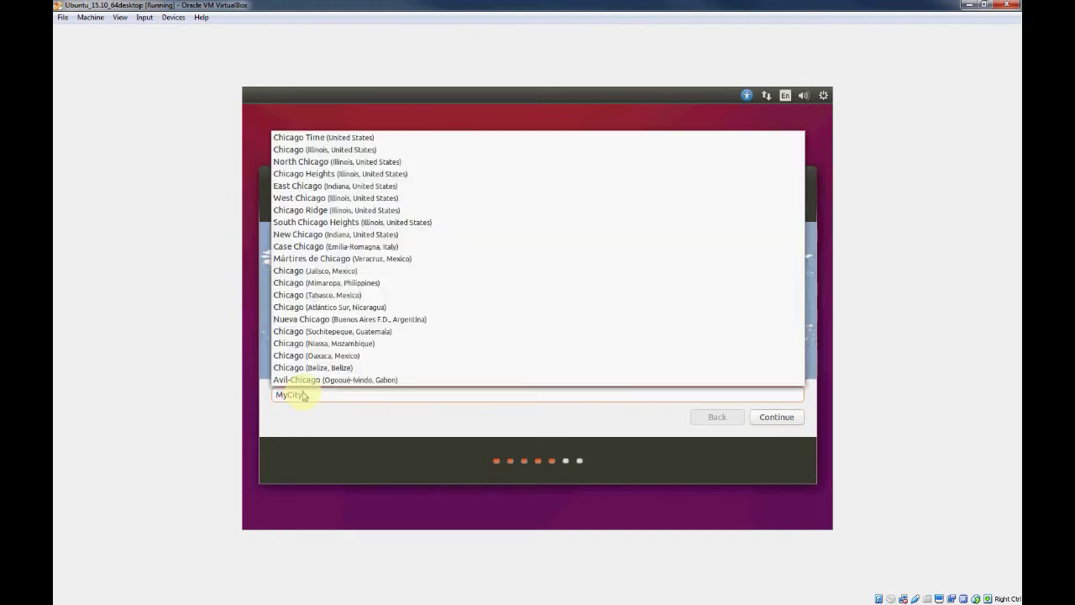
click(775, 418)
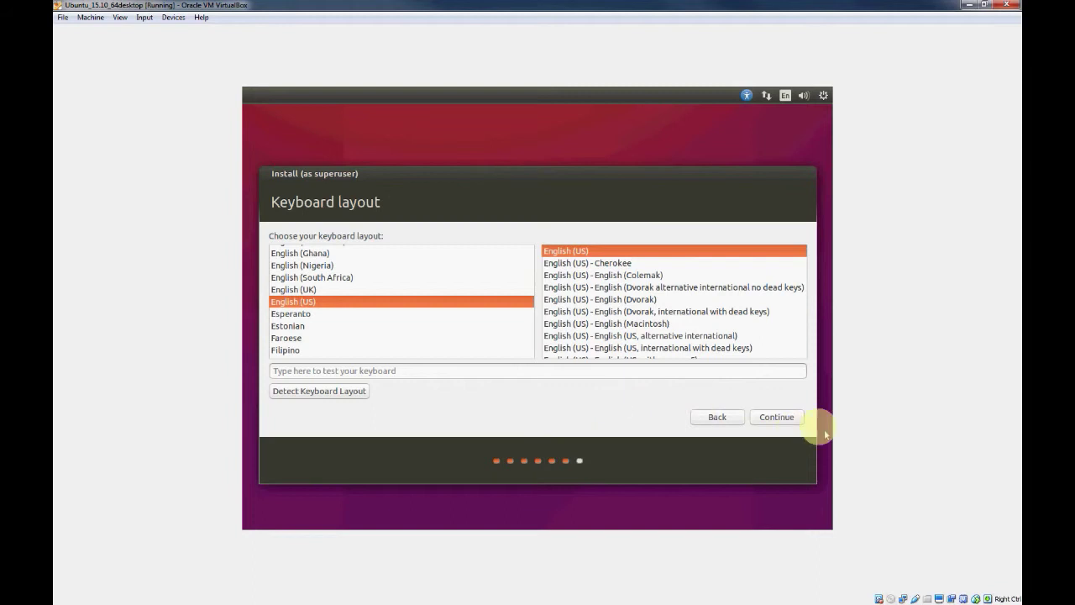
Start keyboard layout detection and press the requested keys y, w and z
click(315, 393)
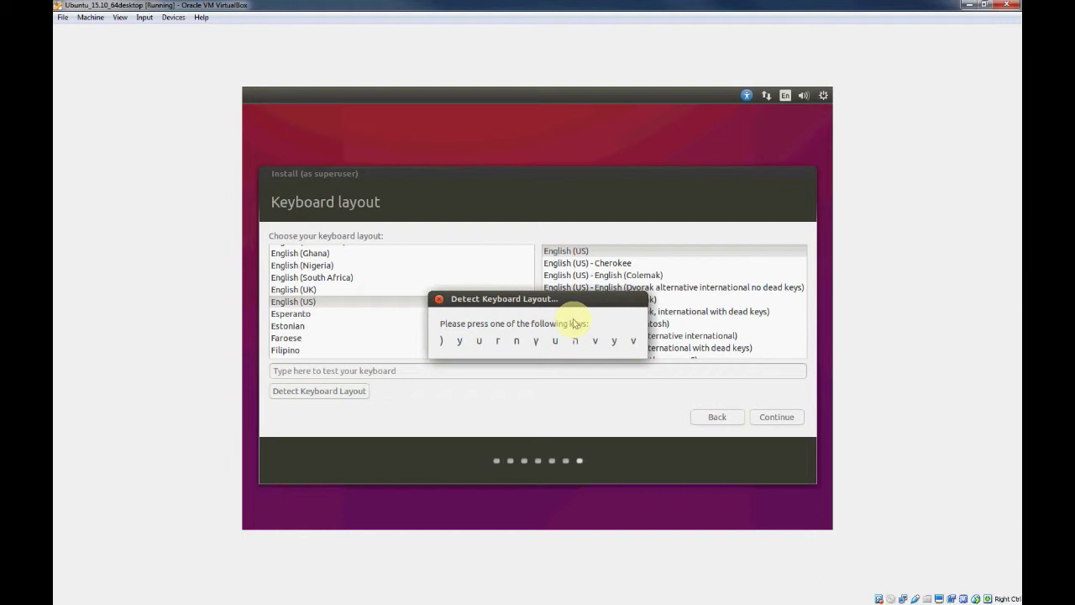
drag(584, 301, 531, 267)
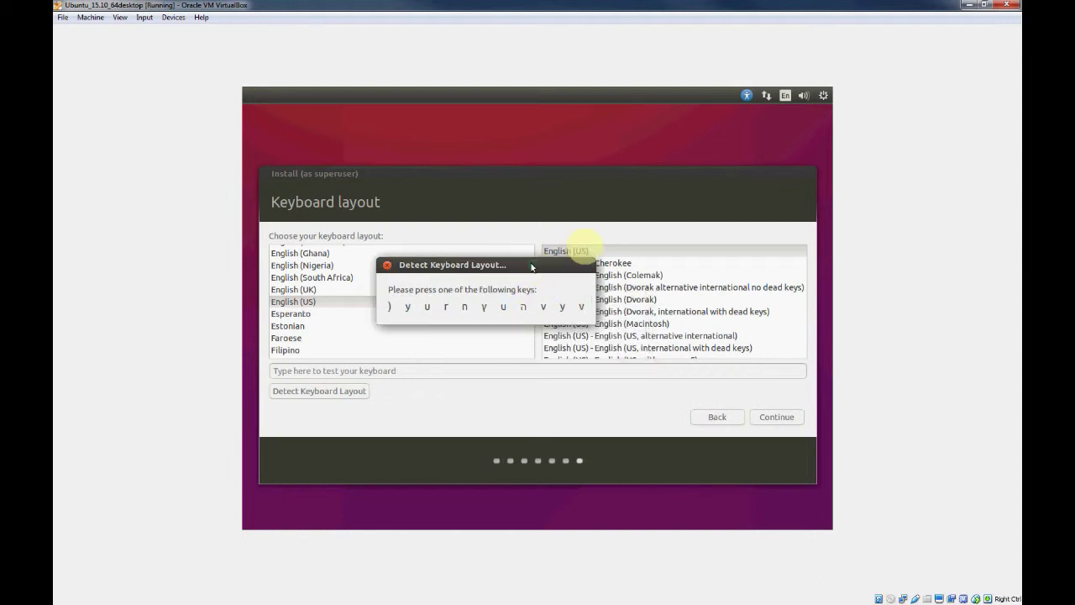
key(y)
key(w)
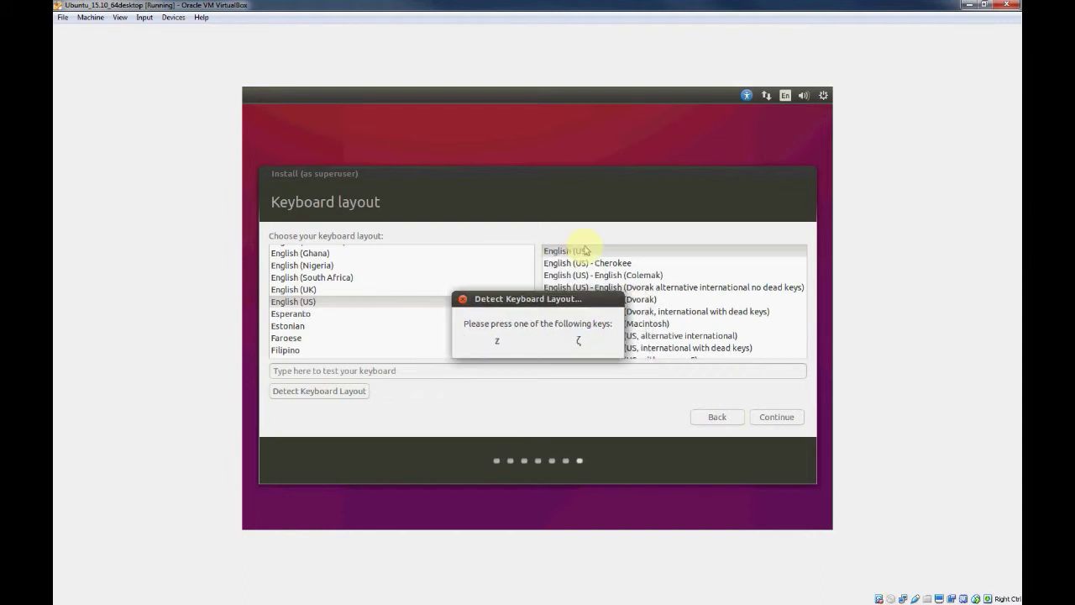
key(z)
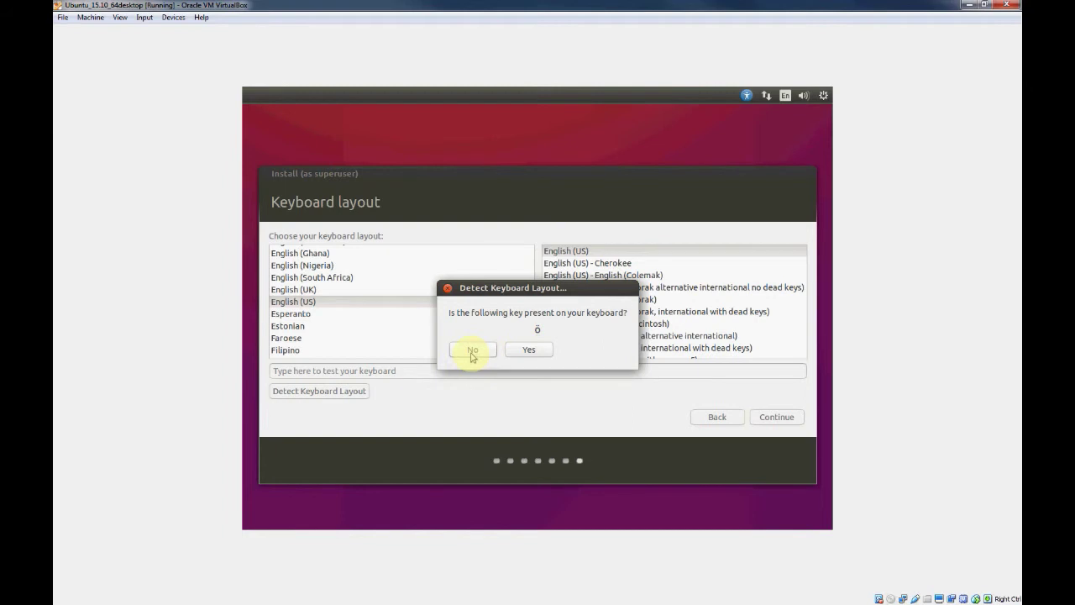
Answer the ö, æ and ŝ key questions and accept the English (US) layout
click(472, 354)
click(472, 354)
click(472, 354)
click(519, 353)
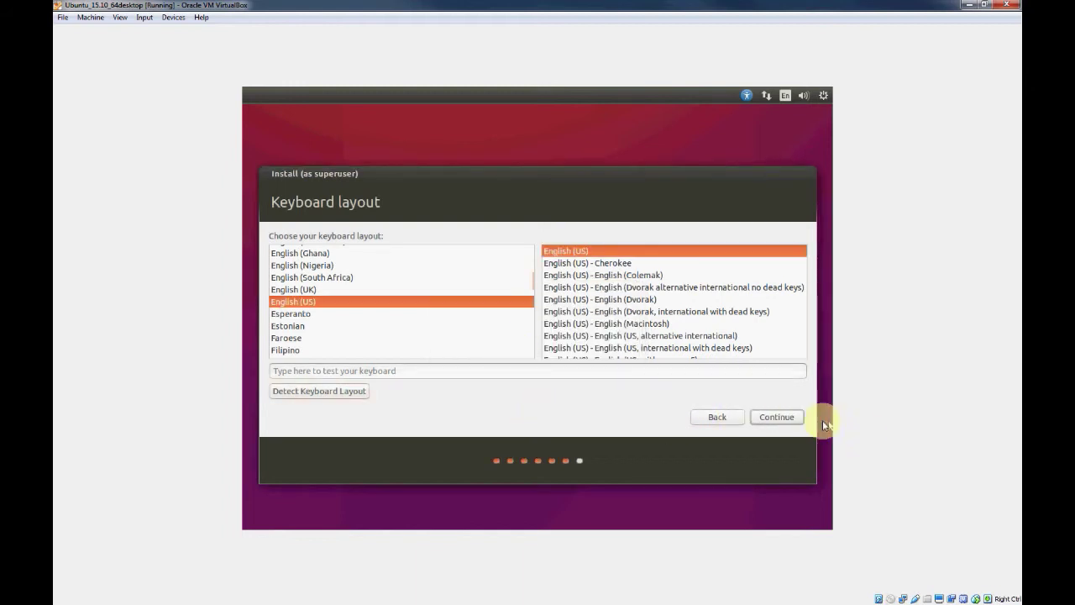
click(773, 417)
click(773, 417)
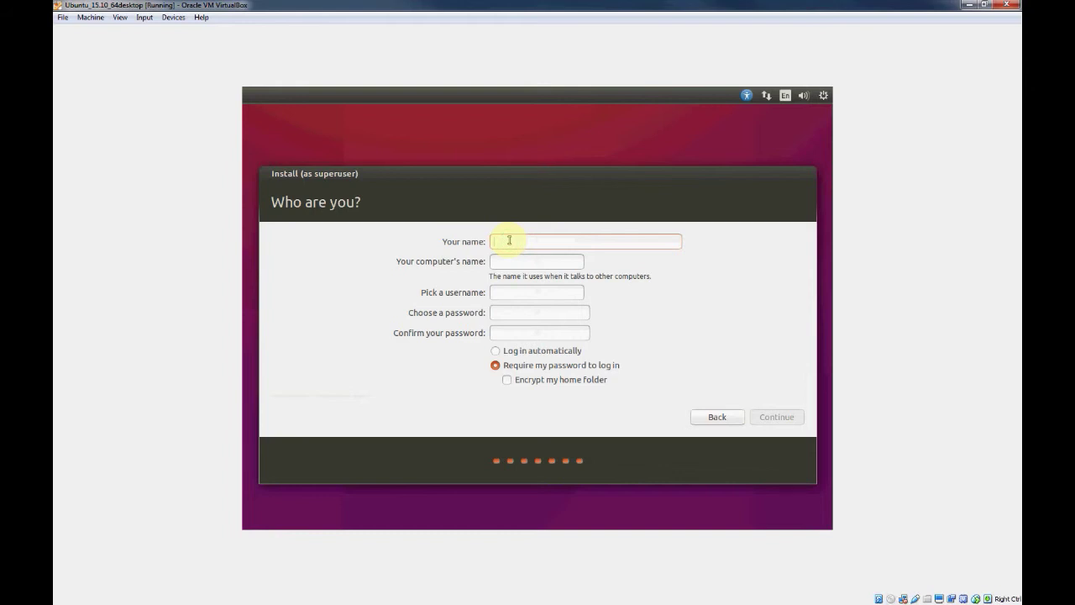
Enter the account name and set the computer name to wily64
text(user)
key(Tab)
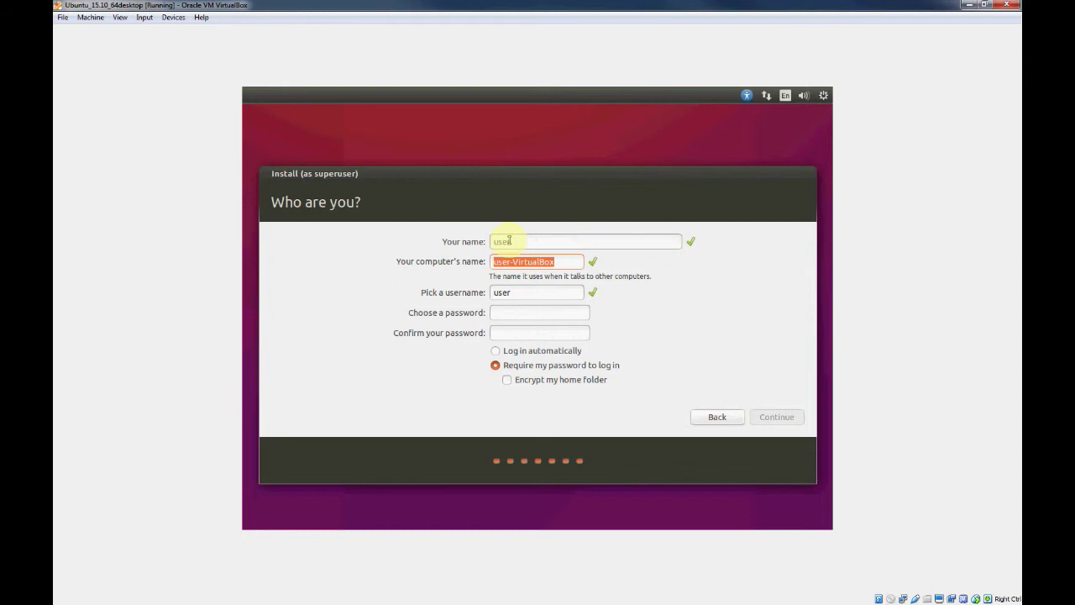
key(Tab)
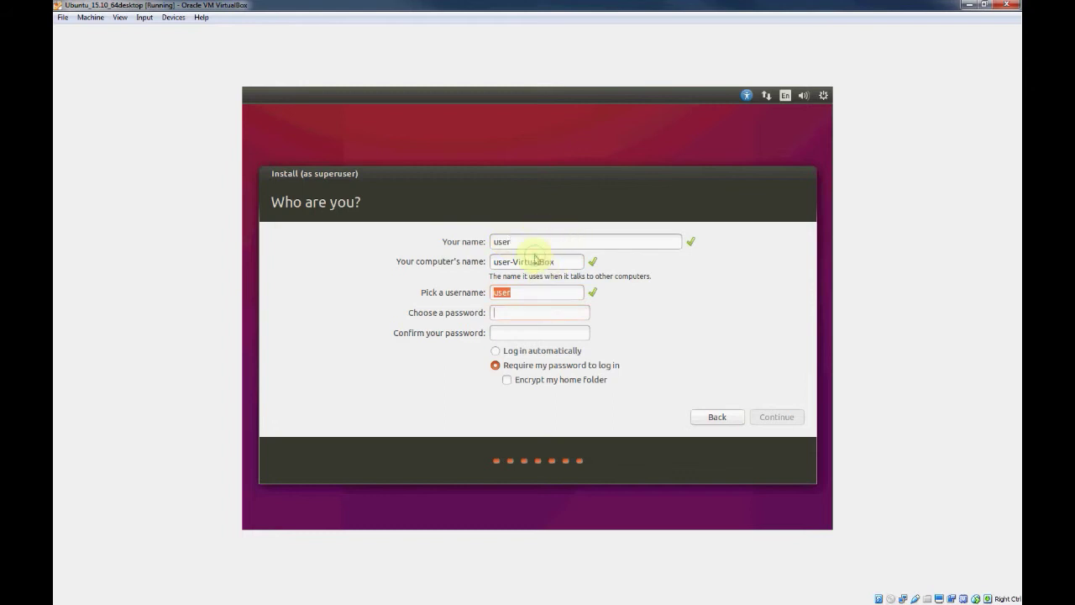
triple_click(532, 261)
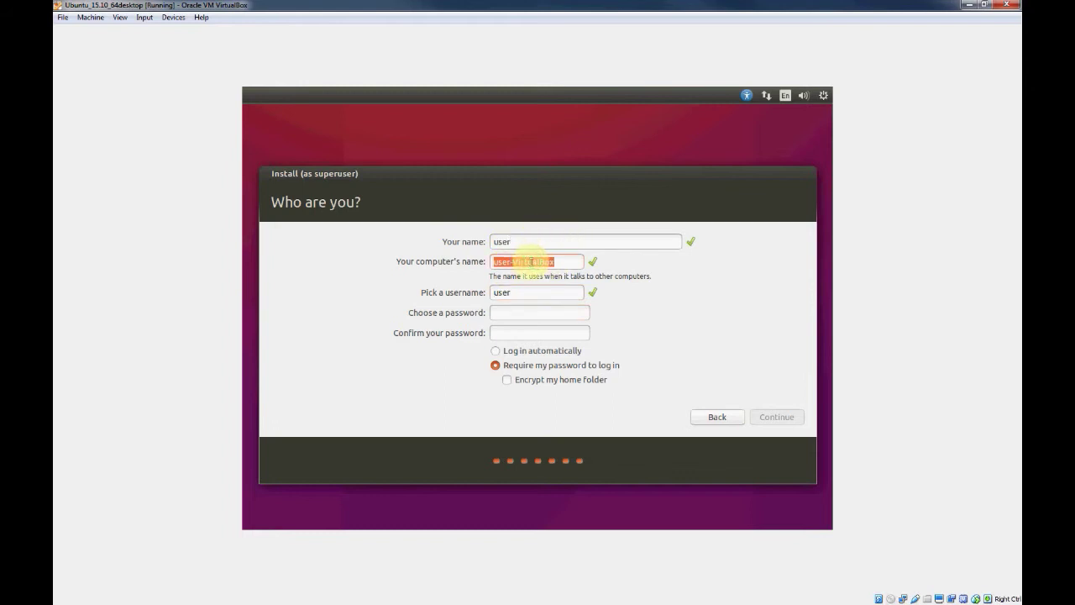
text(wily64)
Enter and confirm the account password, then submit to start installing
key(Tab)
key(Tab)
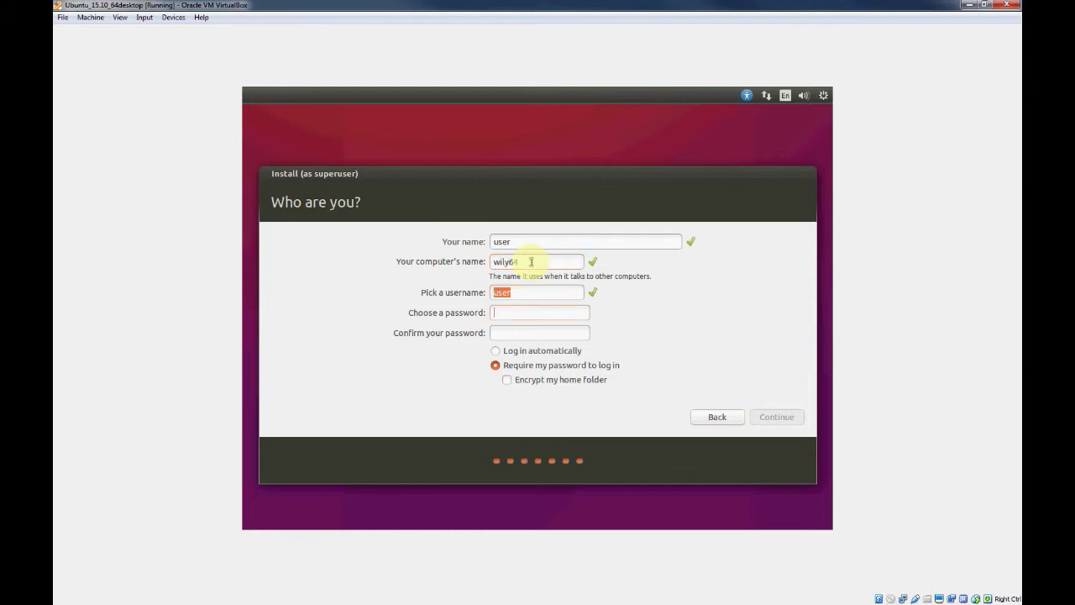
text(user)
key(Tab)
text(user)
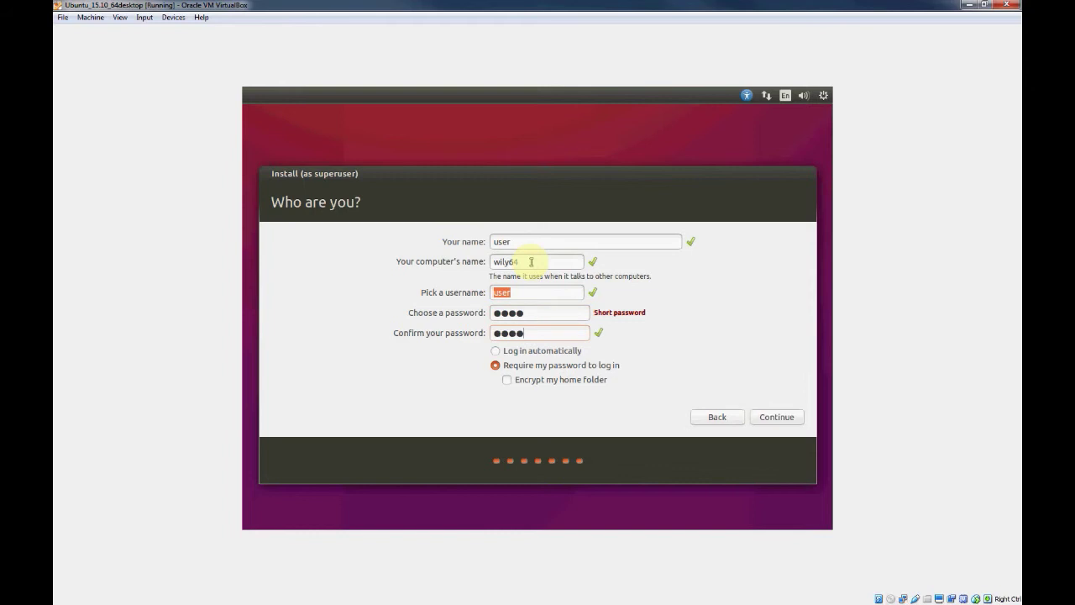
click(774, 420)
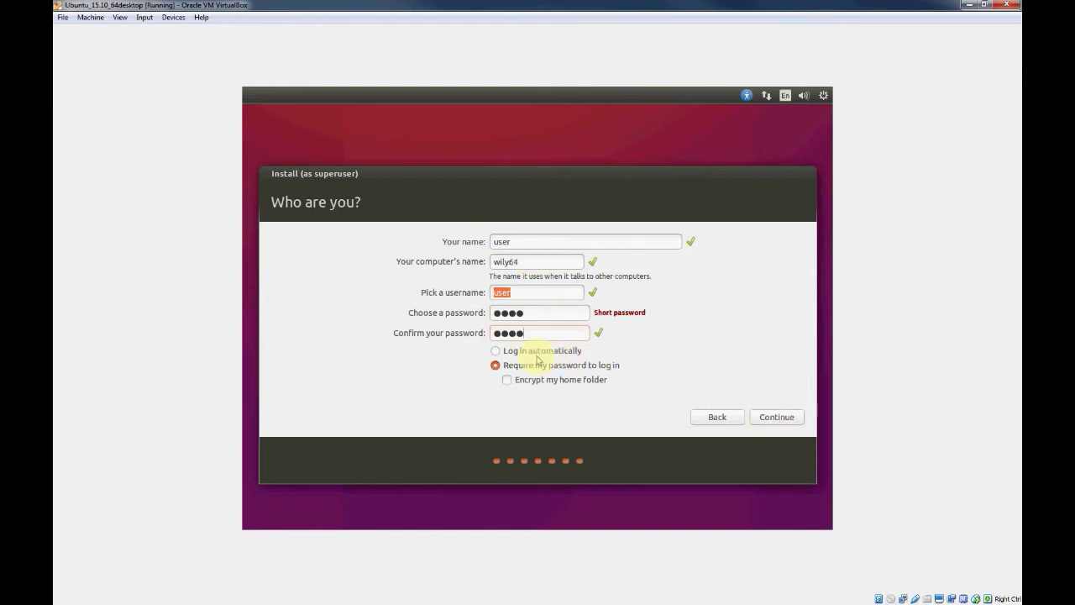
click(767, 417)
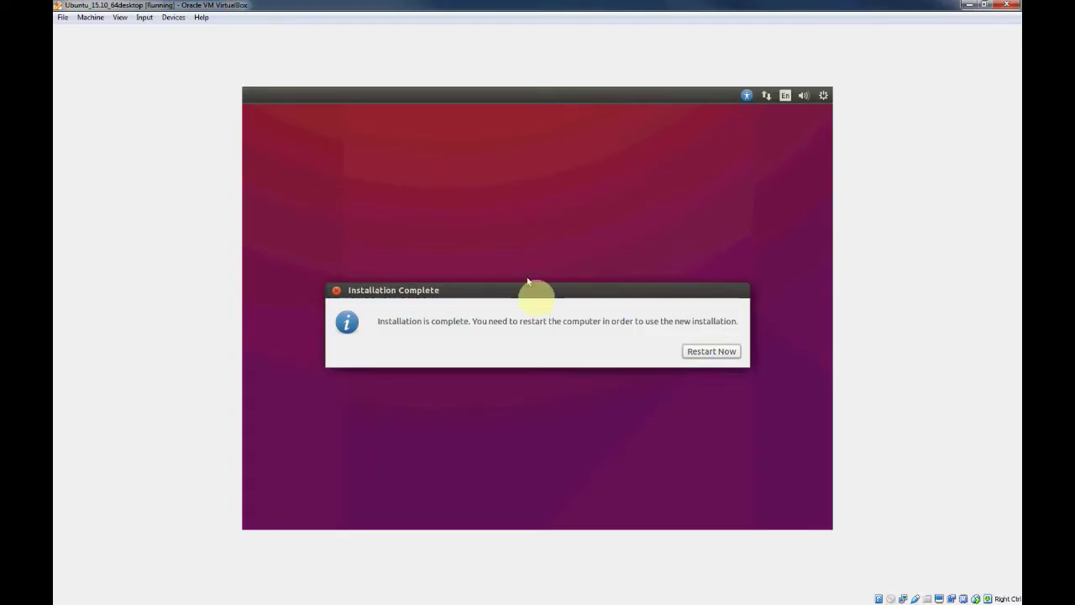
Force-unmount the Ubuntu ISO from the virtual optical drive and restart the VM
click(702, 352)
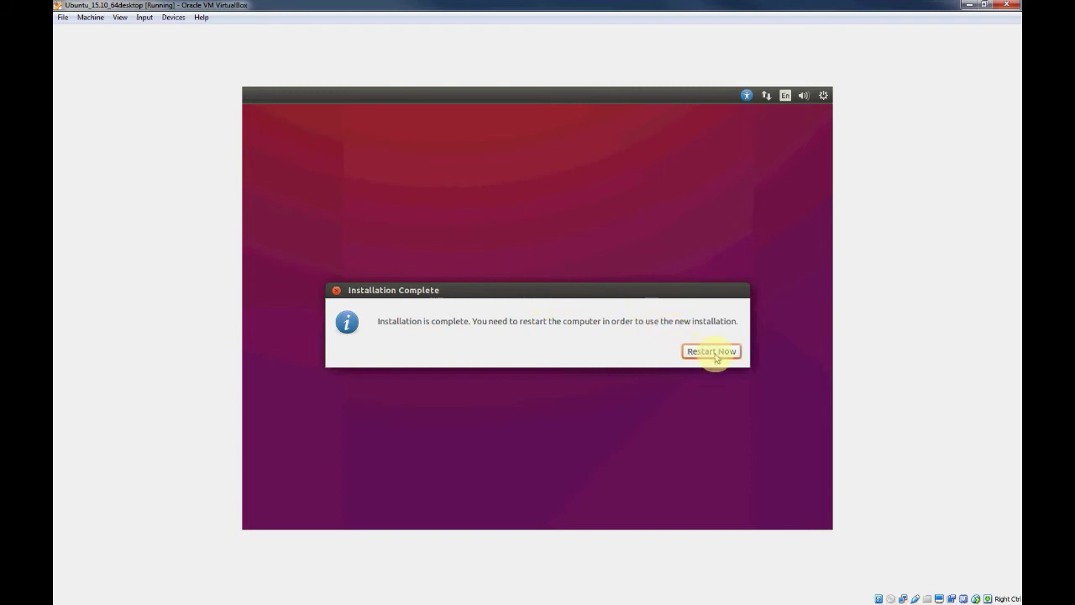
click(892, 598)
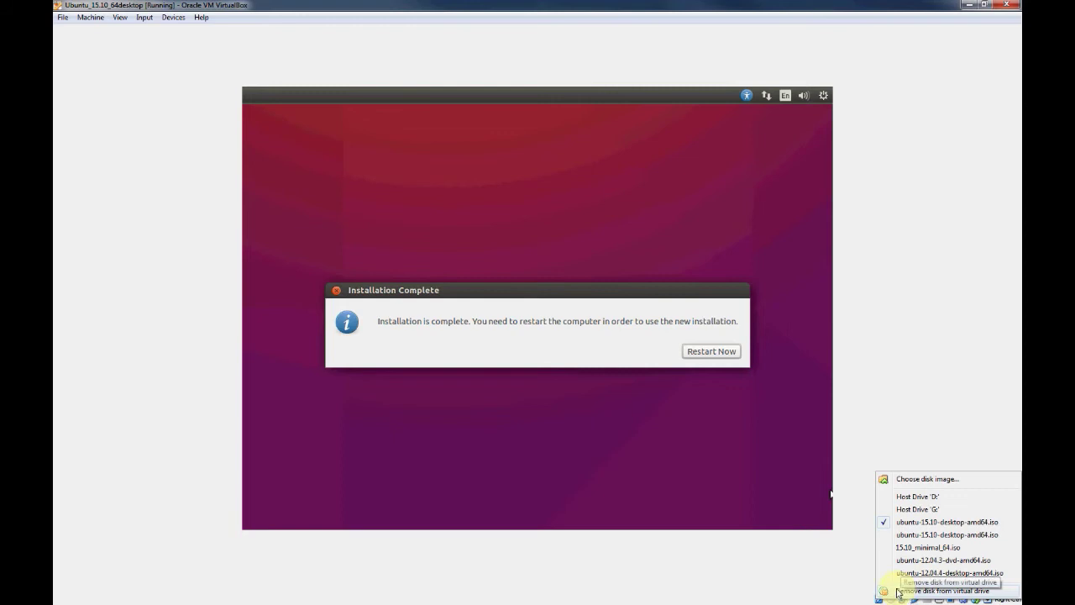
click(897, 591)
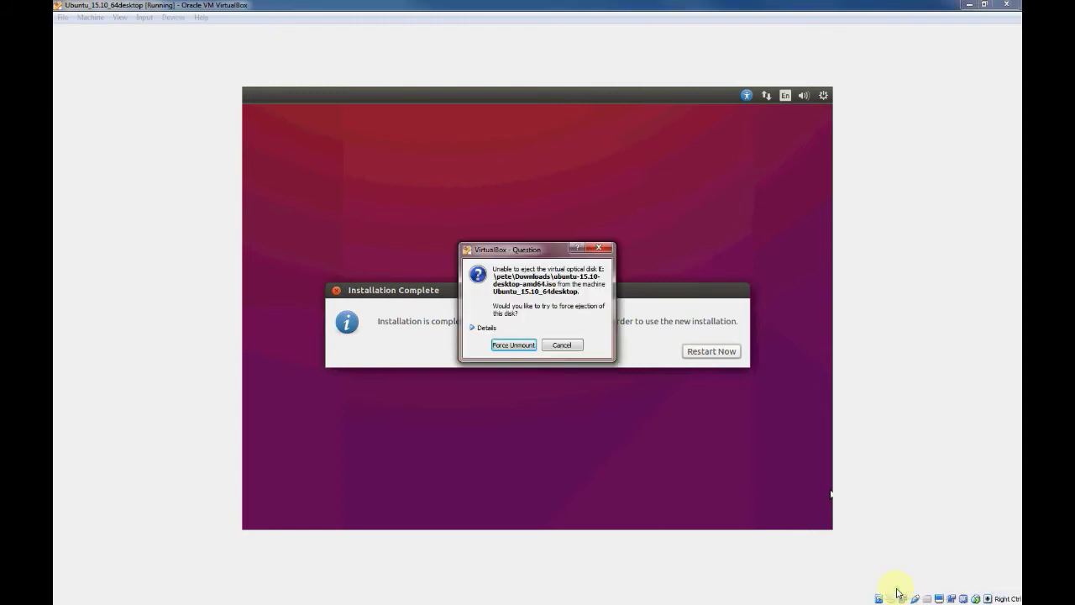
click(517, 351)
click(697, 348)
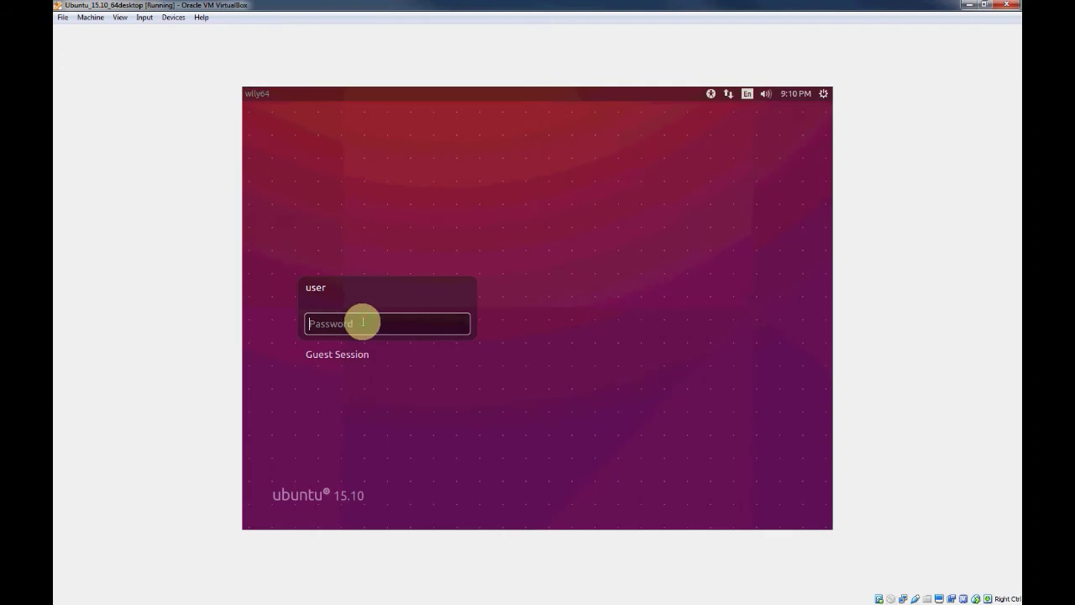
Log in to the installed Ubuntu 15.10 with the account password
text(****)
key(Return)
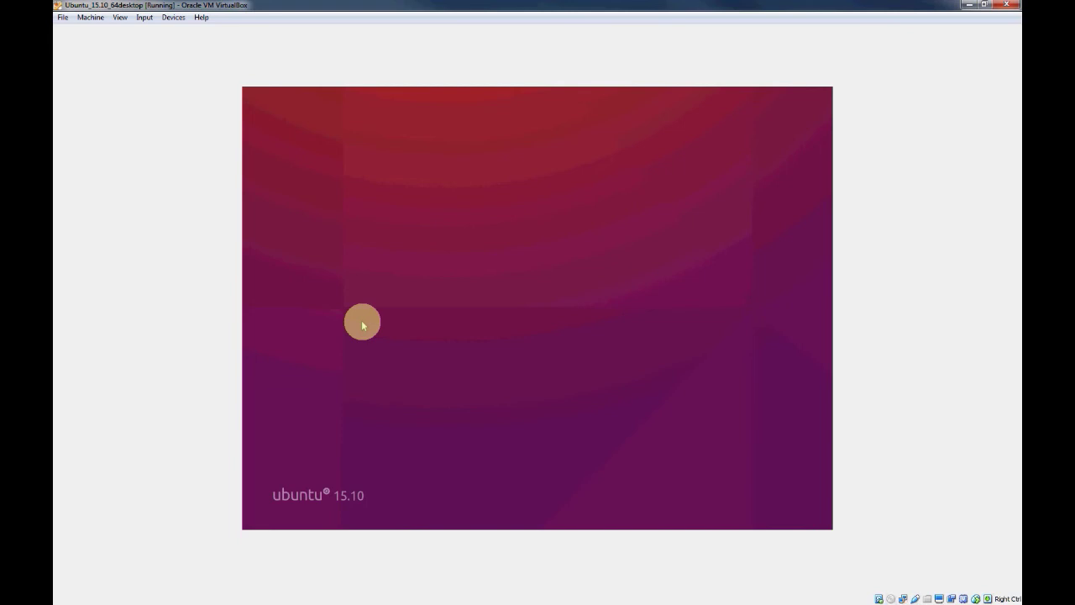
click(174, 17)
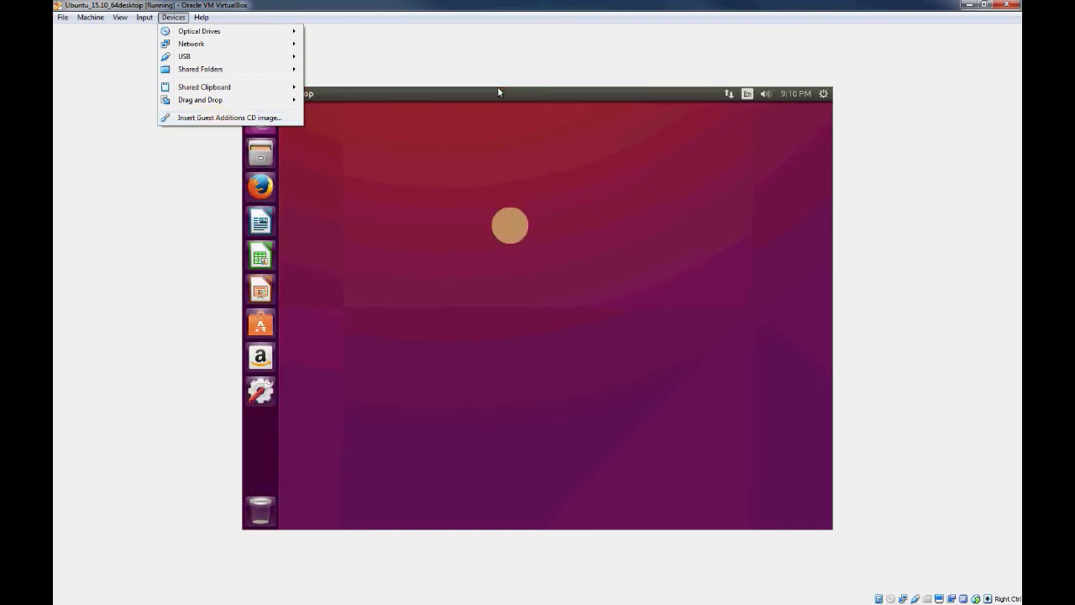
Dismiss the Devices menu and open a Terminal with Ctrl+Alt+T
click(505, 159)
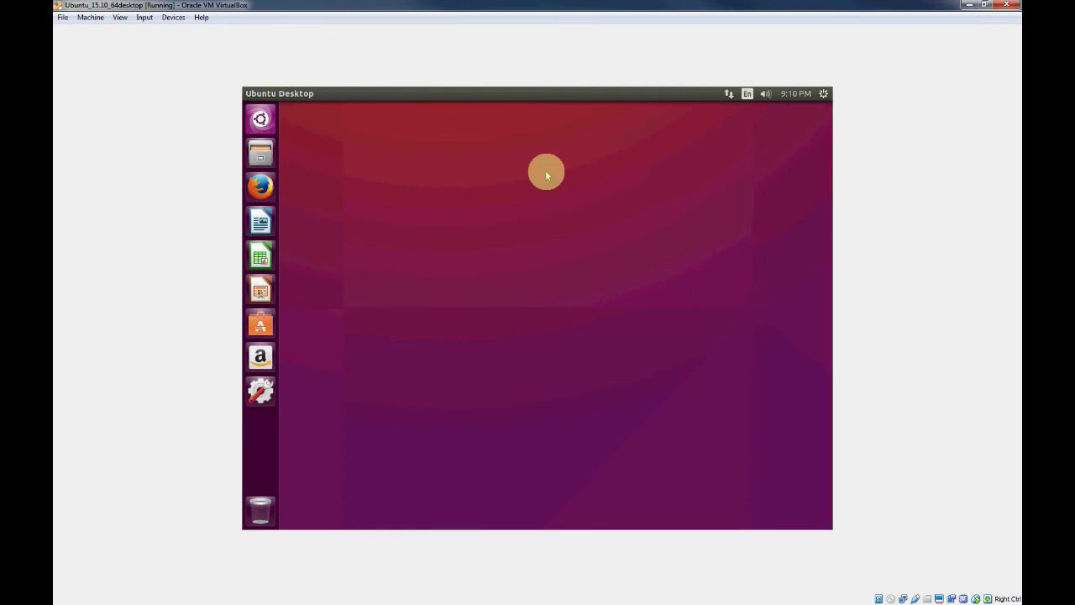
key(ctrl+alt+t)
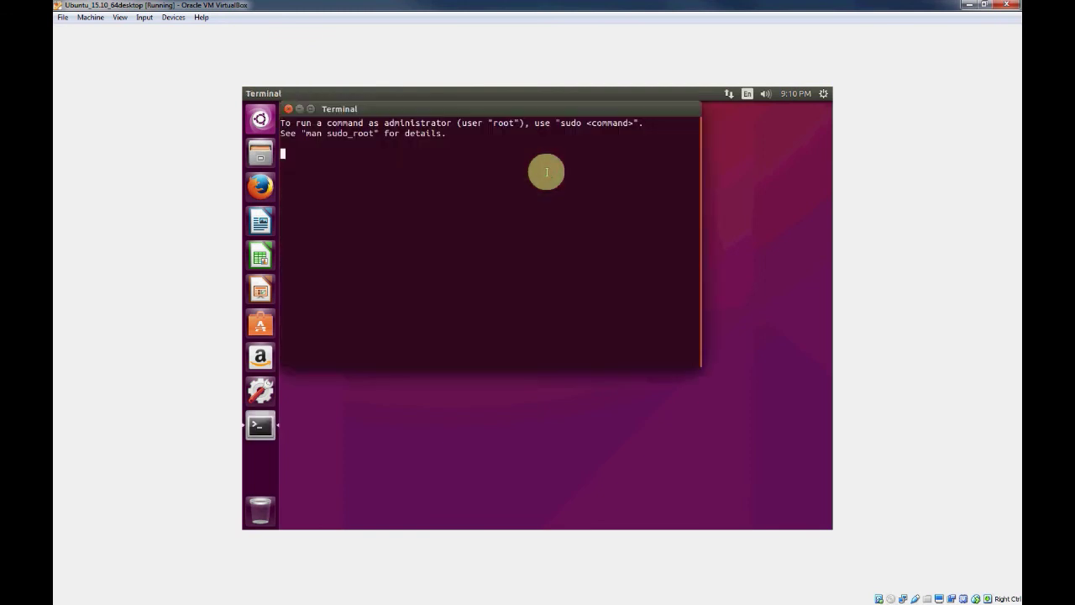